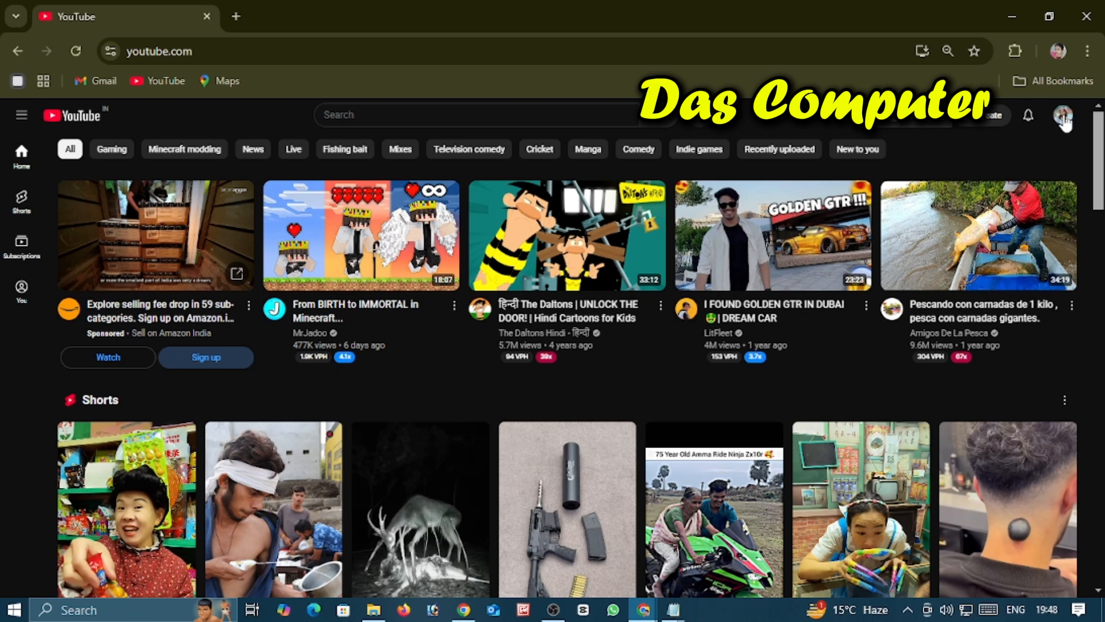
Step: Open YouTube Studio for the signed-in channel and go to its Customization page
left_click(1063, 115)
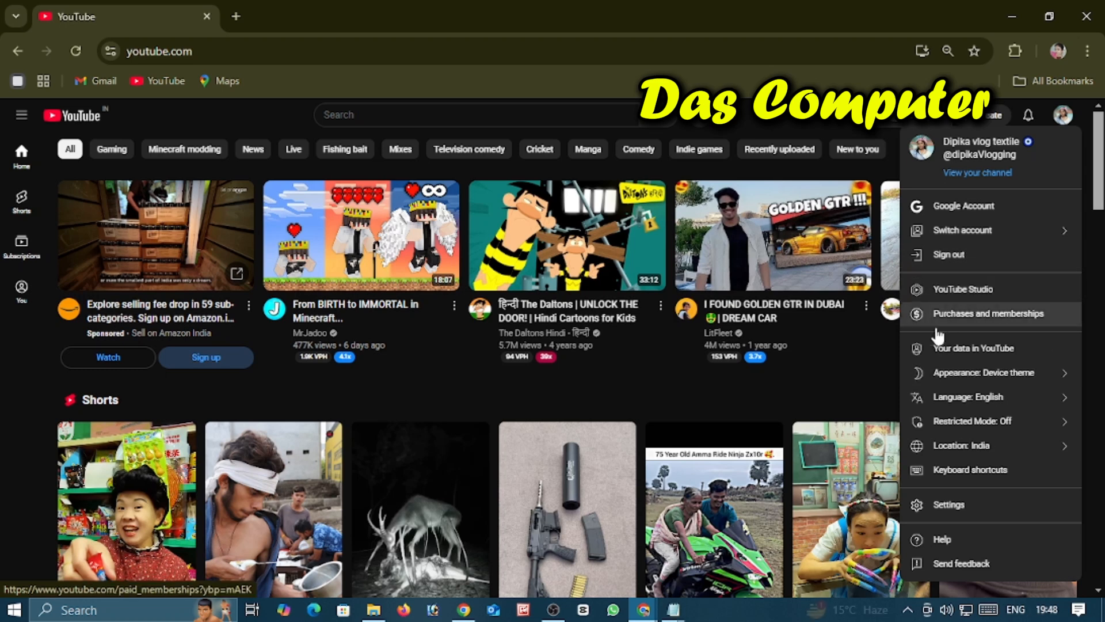
left_click(959, 297)
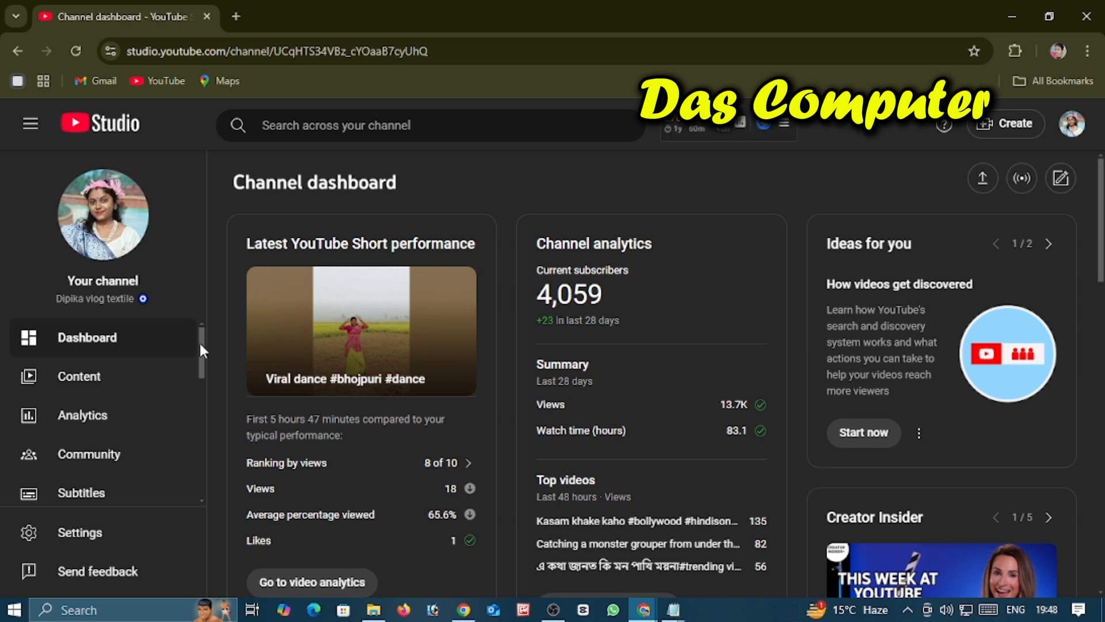
left_click_drag(199, 341, 199, 402)
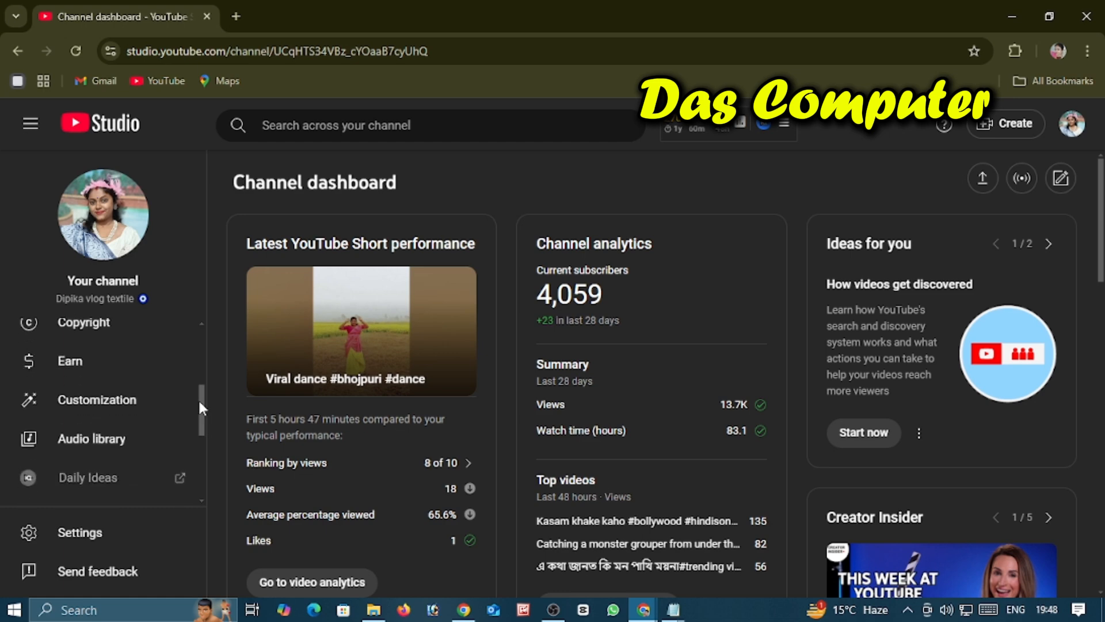
left_click(75, 410)
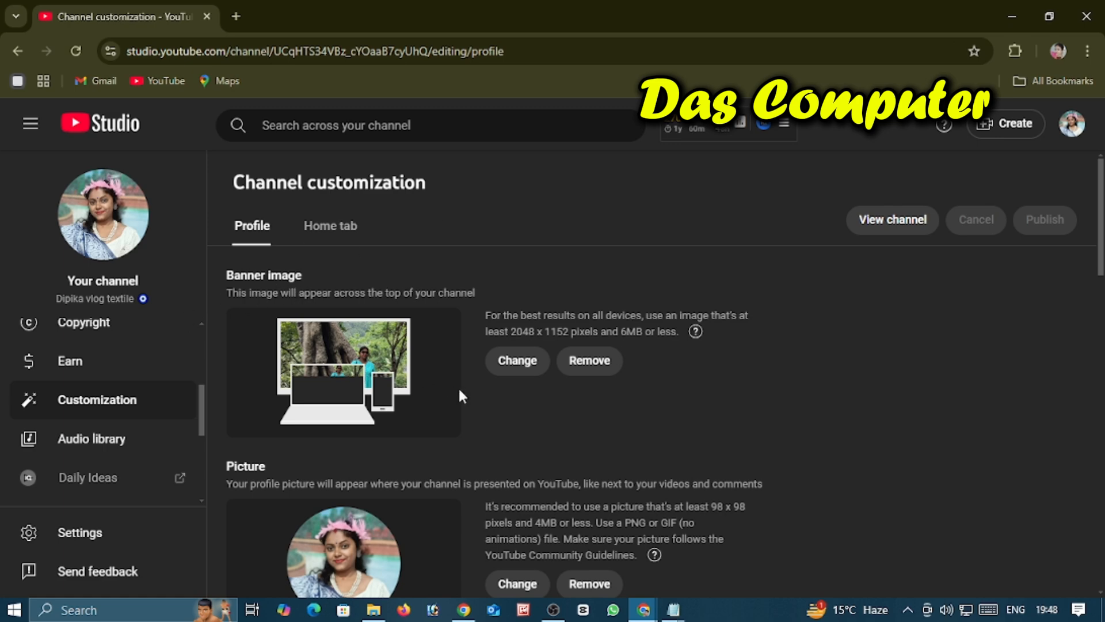
Step: Select the whole current channel name in the Name field of the channel profile
scroll(574, 371, "down", 2)
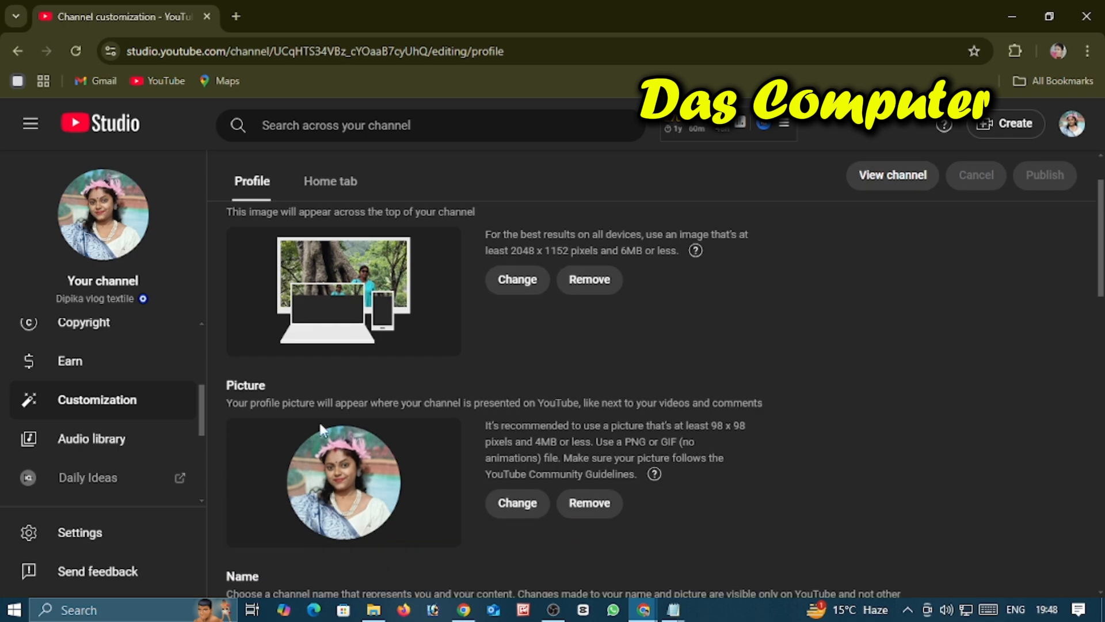
scroll(403, 472, "down", 2)
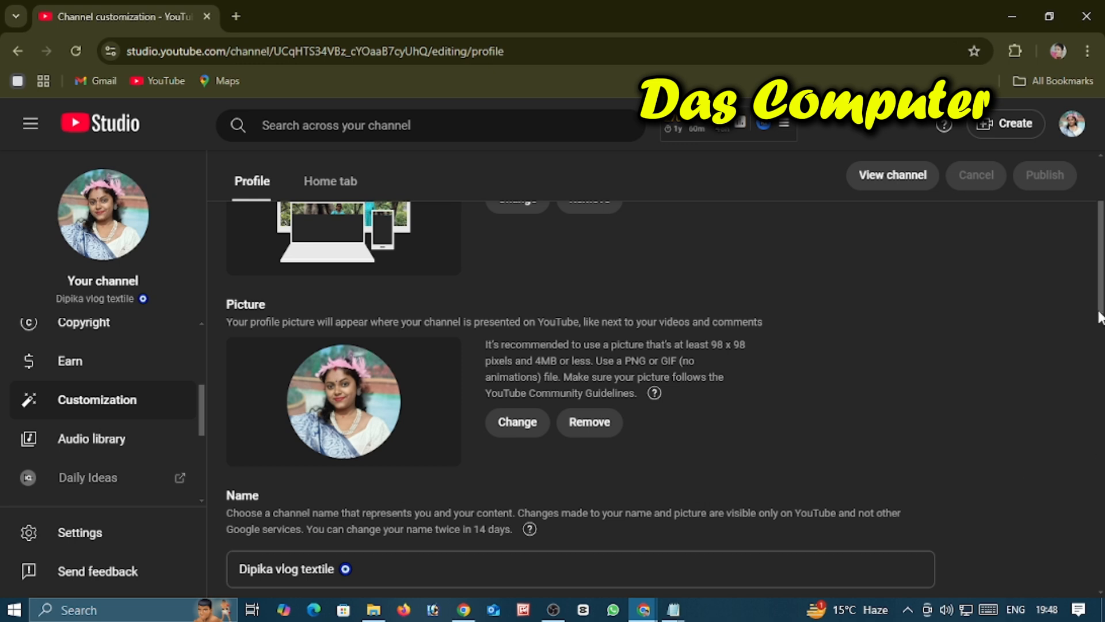
scroll(1021, 484, "down", 1)
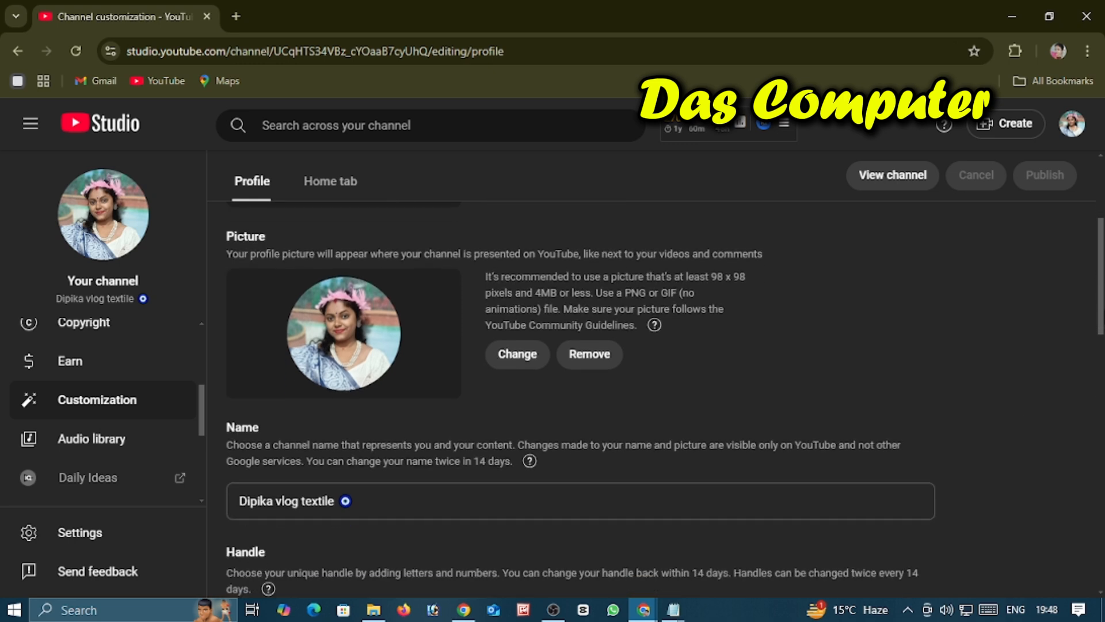
scroll(1102, 337, "down", 1)
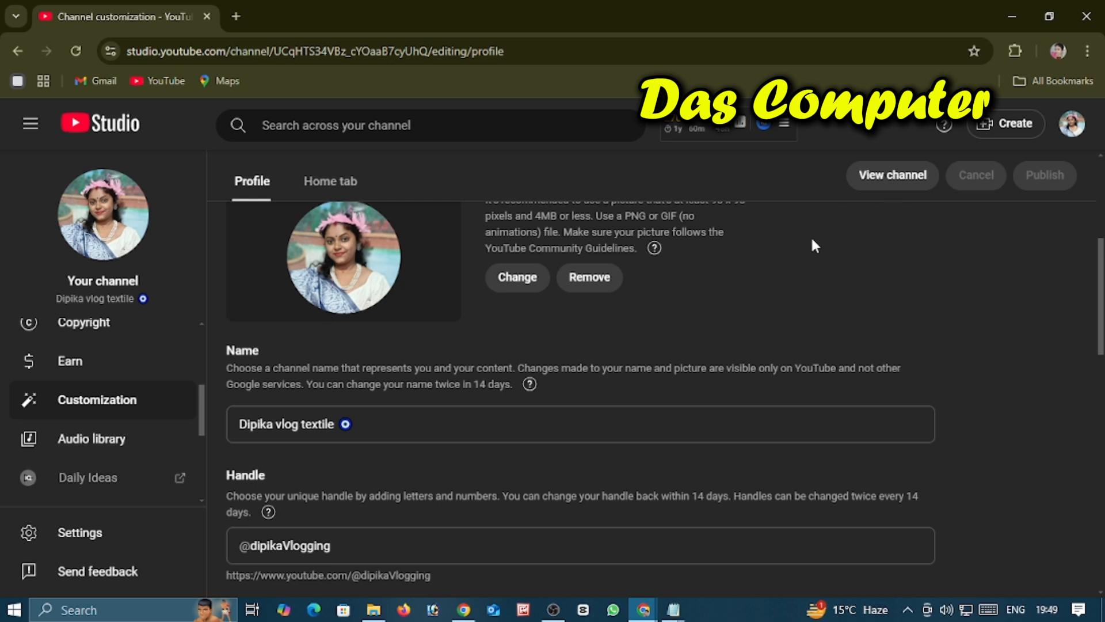
left_click_drag(354, 424, 242, 429)
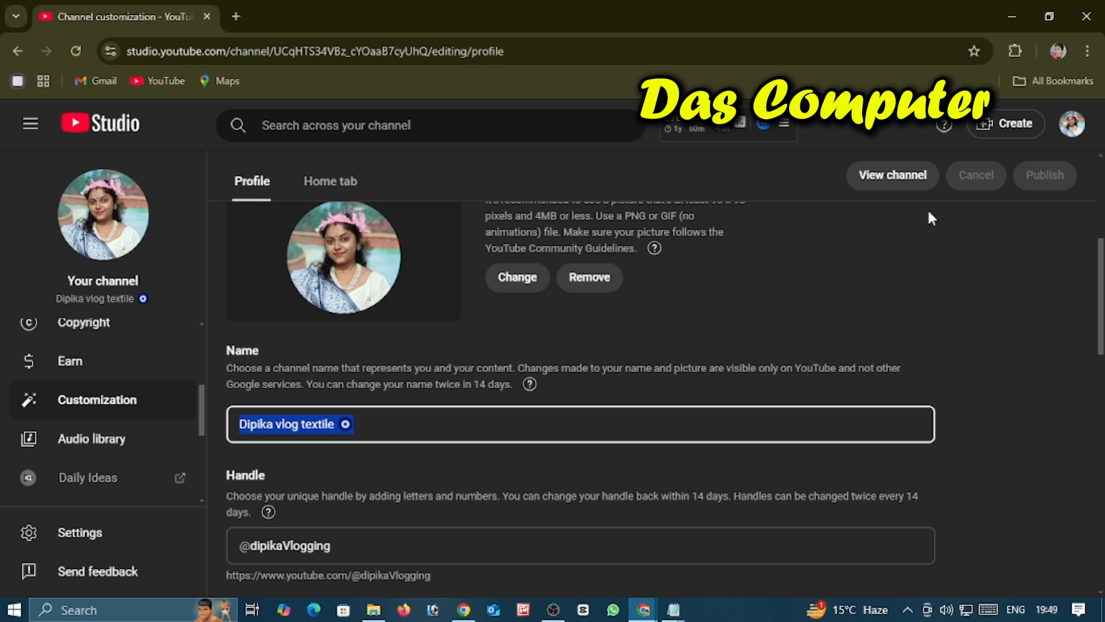
Step: Open a new Incognito window, search for "youtube" and open the YouTube site from the results
left_click(1086, 51)
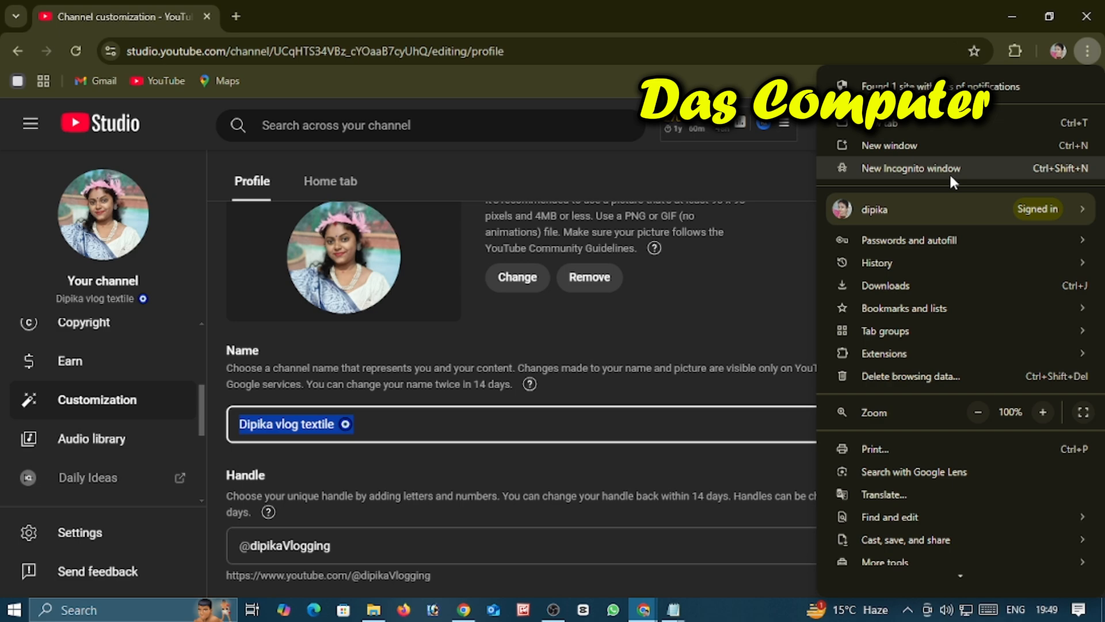
left_click(913, 168)
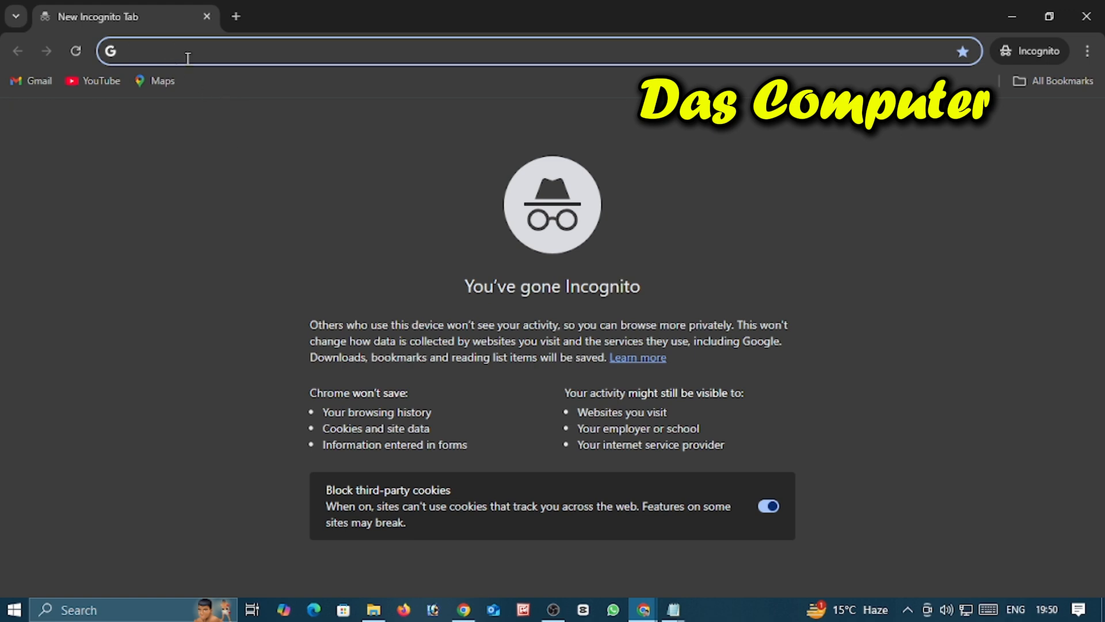
type("YOUT")
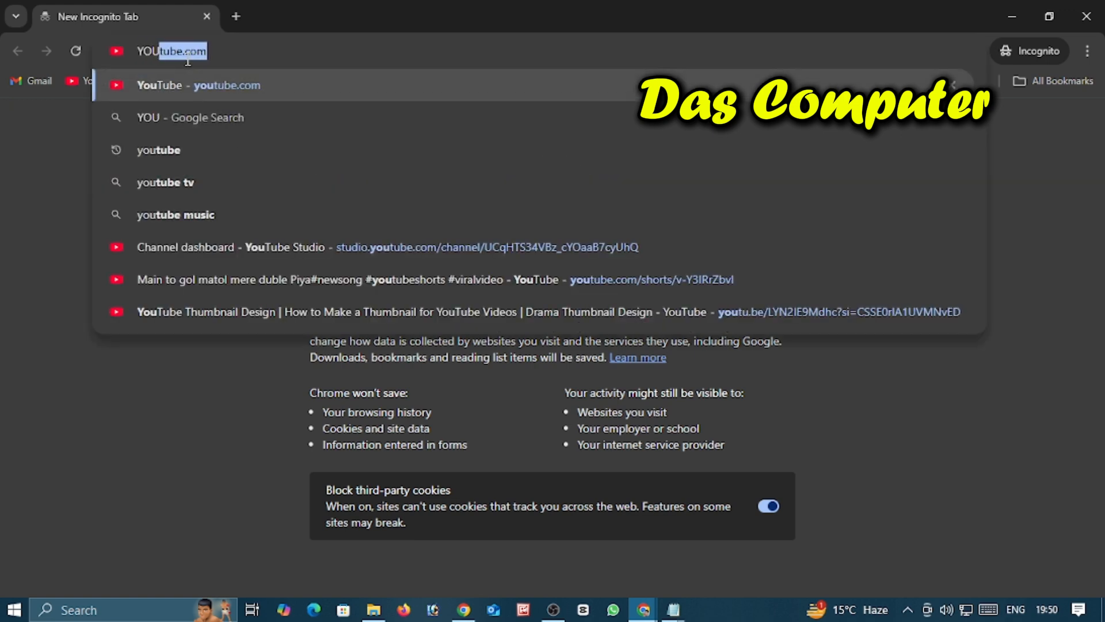
type("UBE")
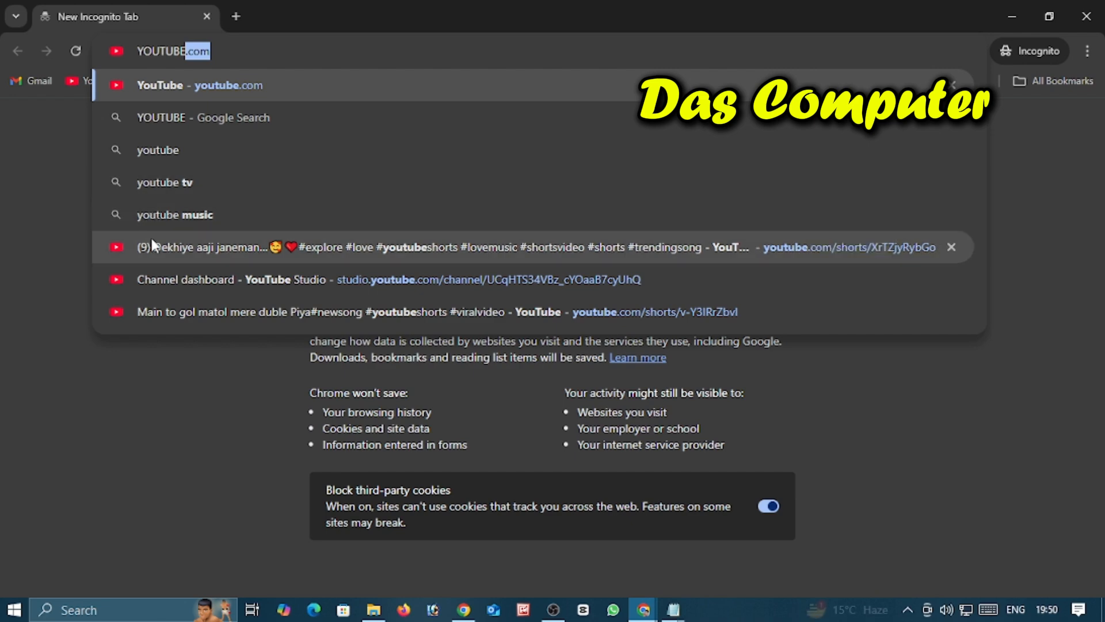
left_click(161, 150)
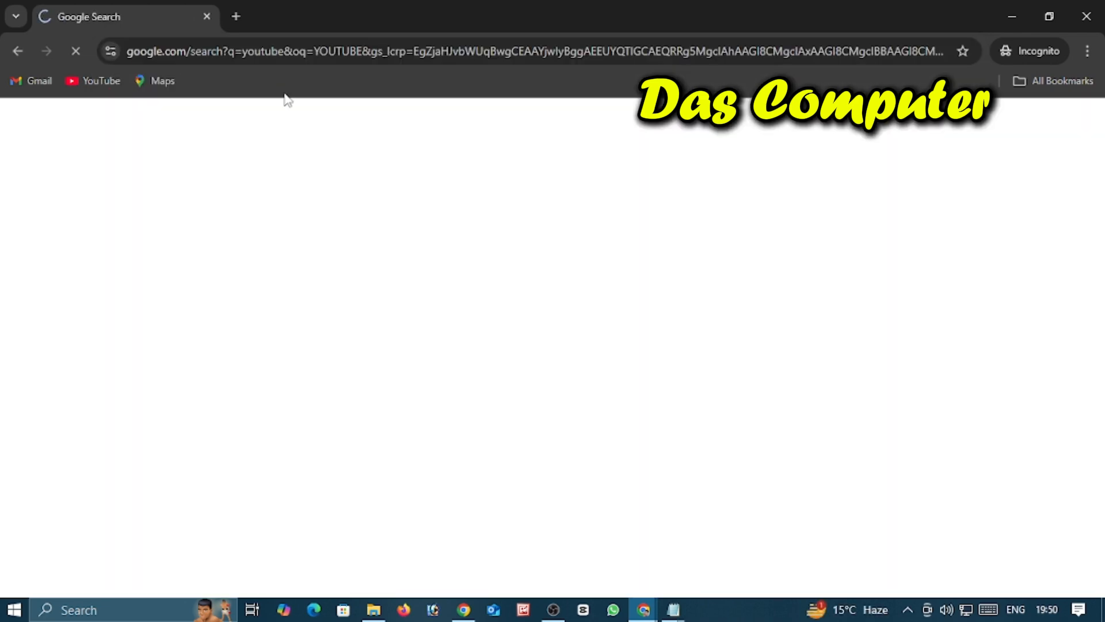
left_click(189, 282)
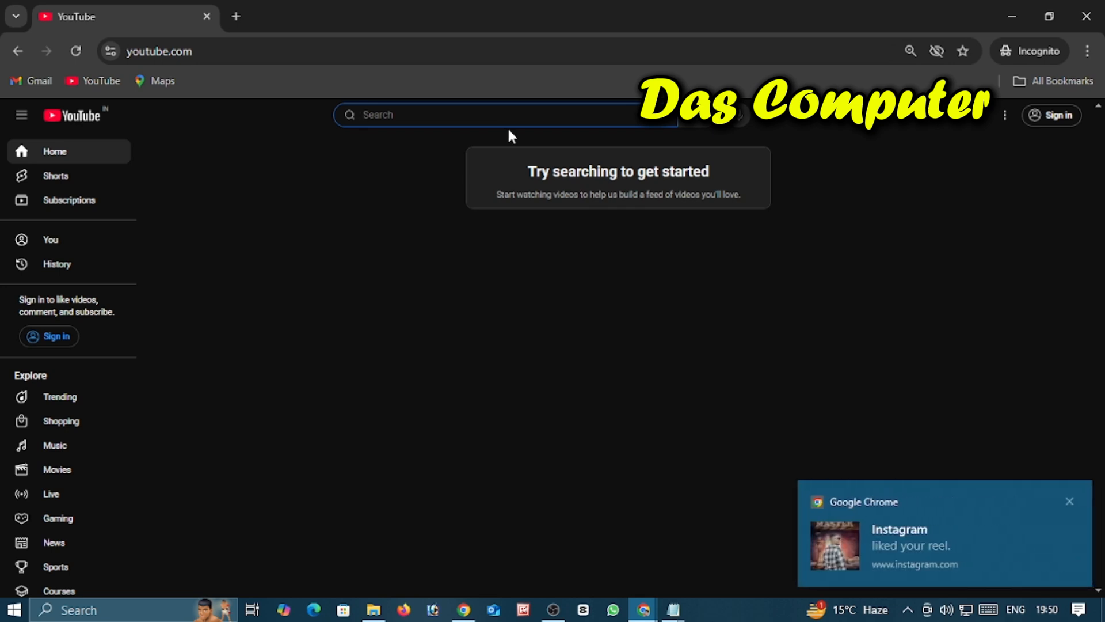
type("Di")
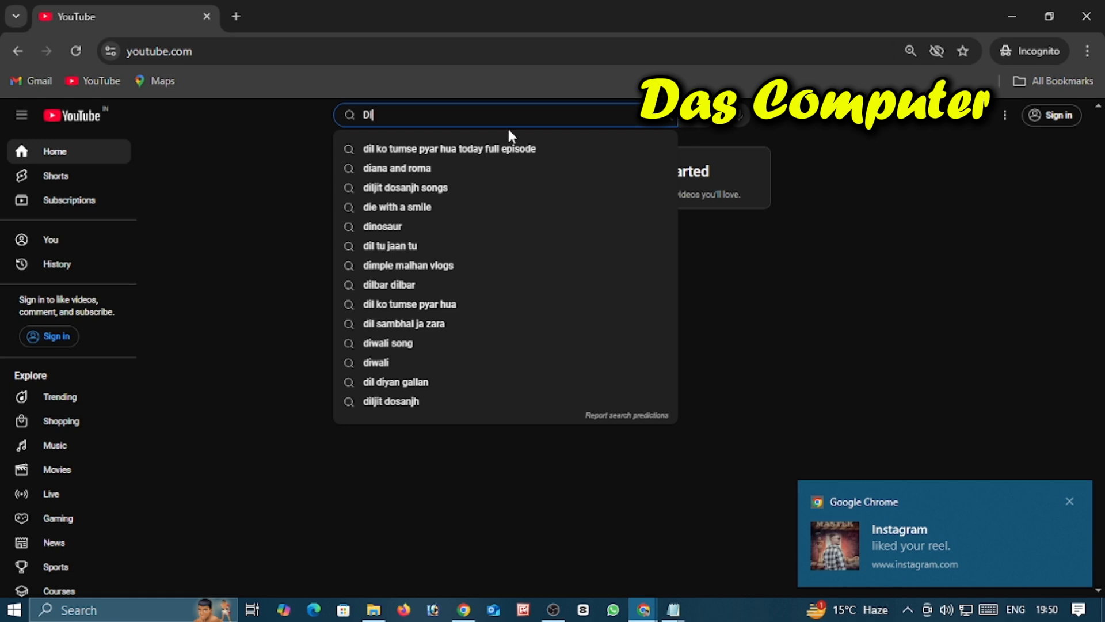
key("BackSpace")
key("BackSpace")
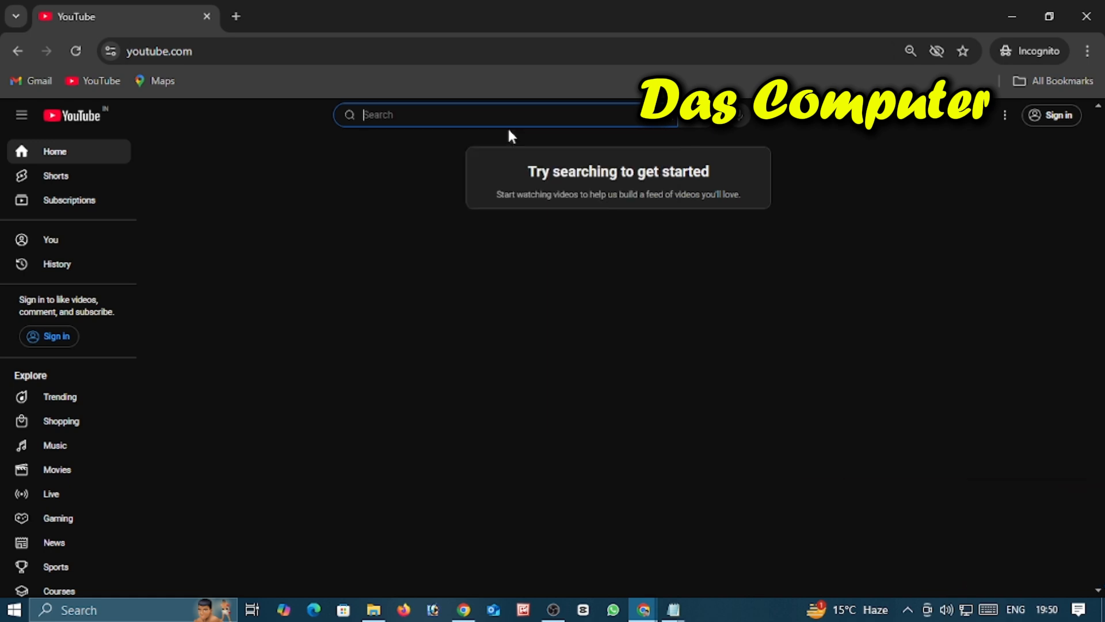
type("P")
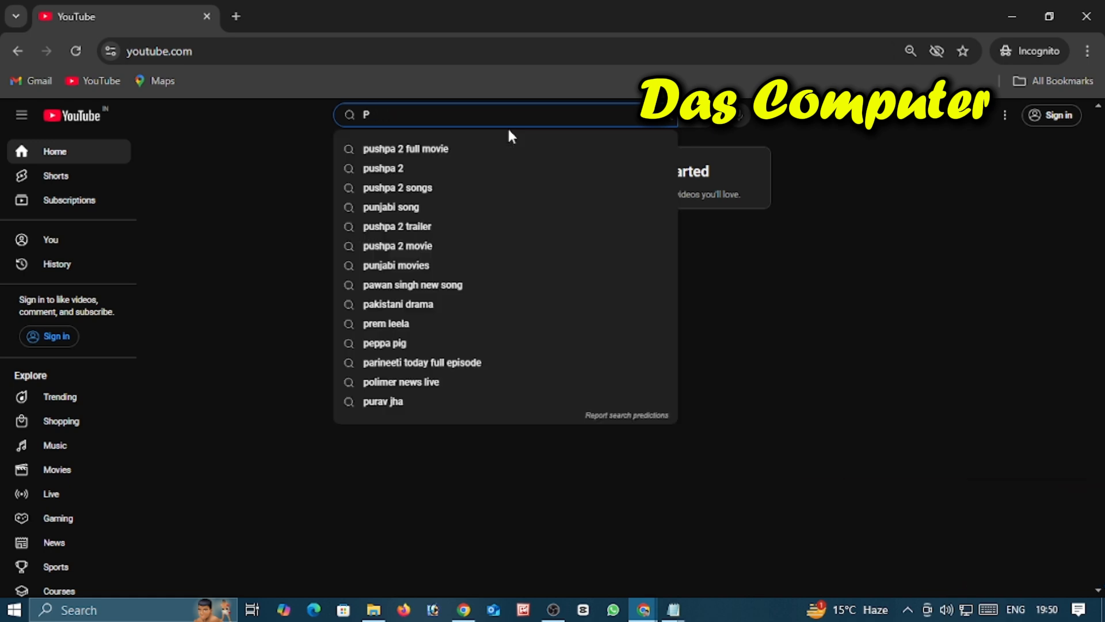
key("BackSpace")
type("DiPIKA")
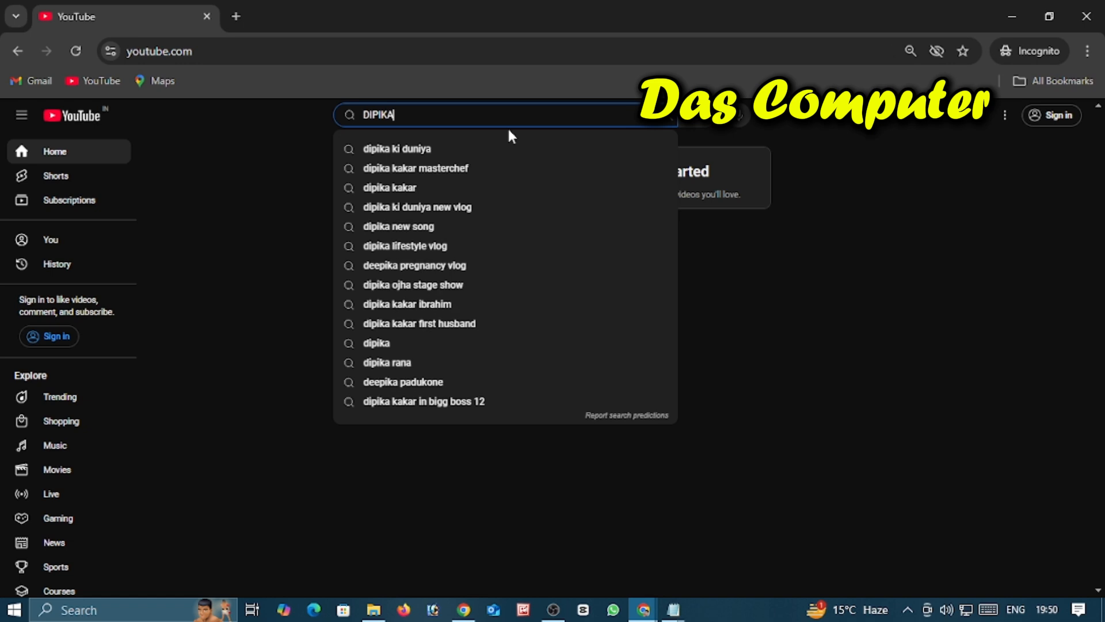
key("BackSpace")
key("BackSpace")
key("BackSpace")
key("BackSpace")
key("BackSpace")
key("BackSpace")
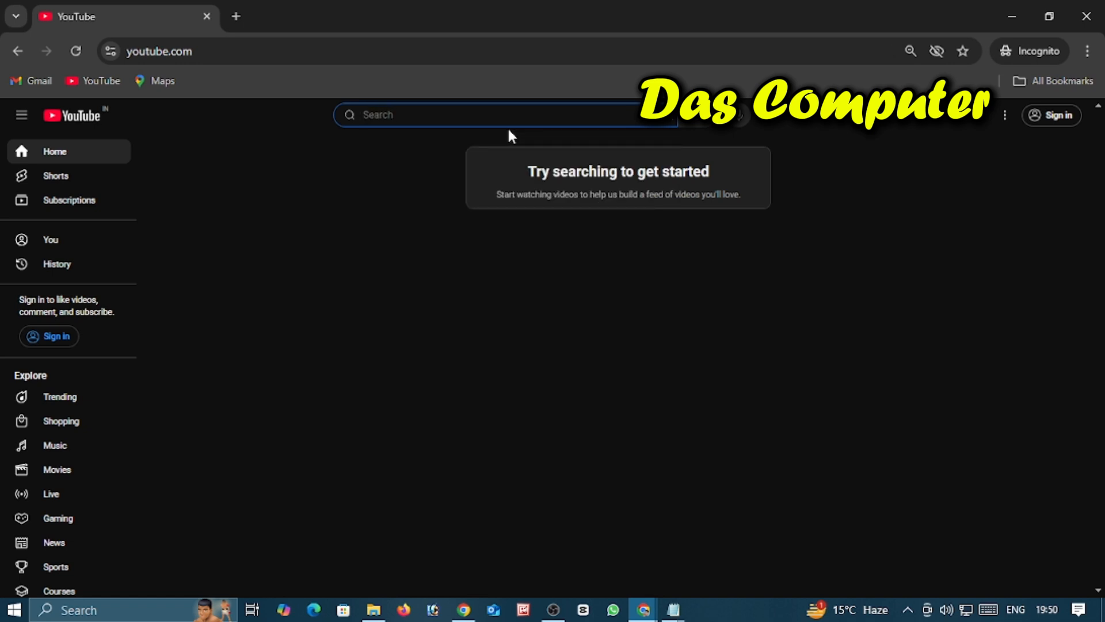
Step: Search YouTube for the creator's first name followed by "lifestyle vlog"
type("Dipika pro 2.0")
key("BackSpace")
key("BackSpace")
key("BackSpace")
key("BackSpace")
key("BackSpace")
key("BackSpace")
key("BackSpace")
key("BackSpace")
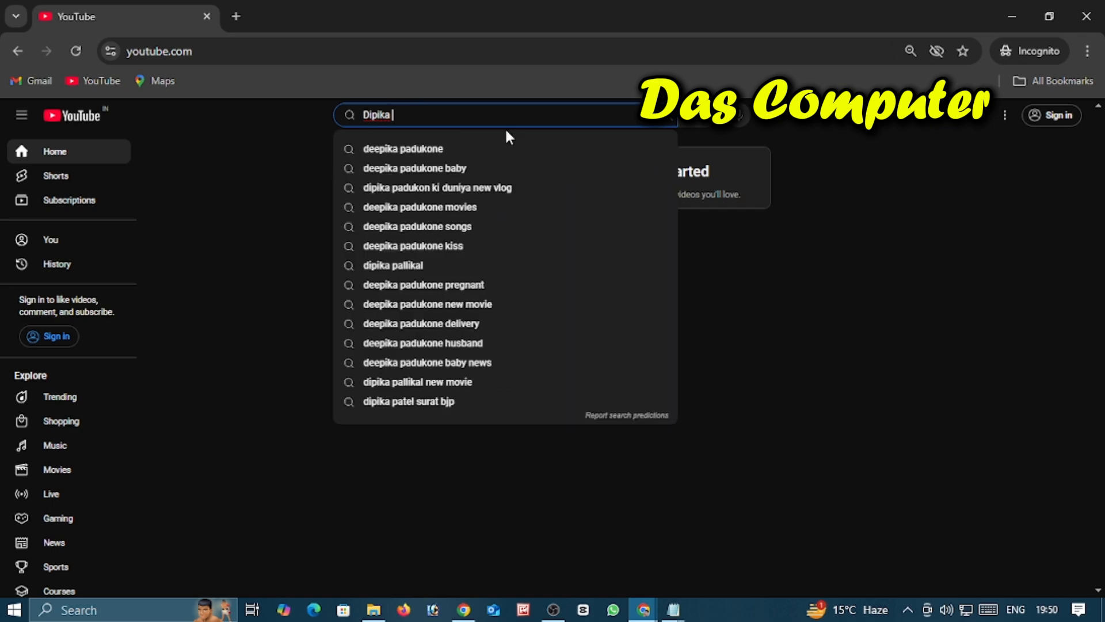
type("lif")
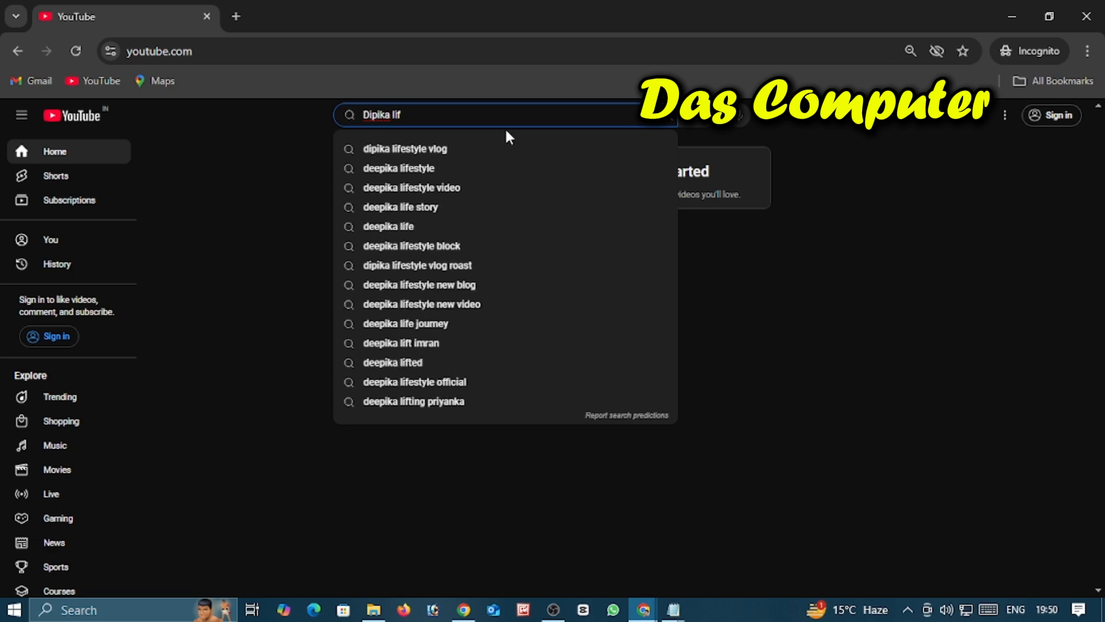
left_click(417, 151)
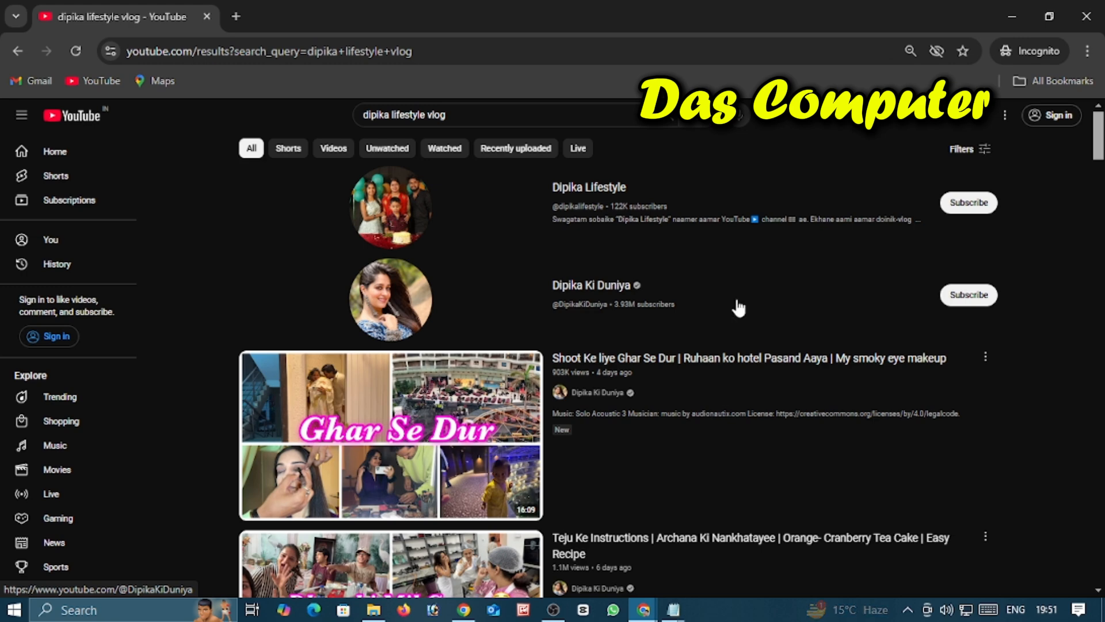
Step: Search YouTube for the creator's first name followed by "pro 2.0" to check whether the channel name is taken
left_click(452, 116)
key("BackSpace")
key("BackSpace")
key("BackSpace")
key("BackSpace")
key("BackSpace")
key("BackSpace")
key("BackSpace")
key("BackSpace")
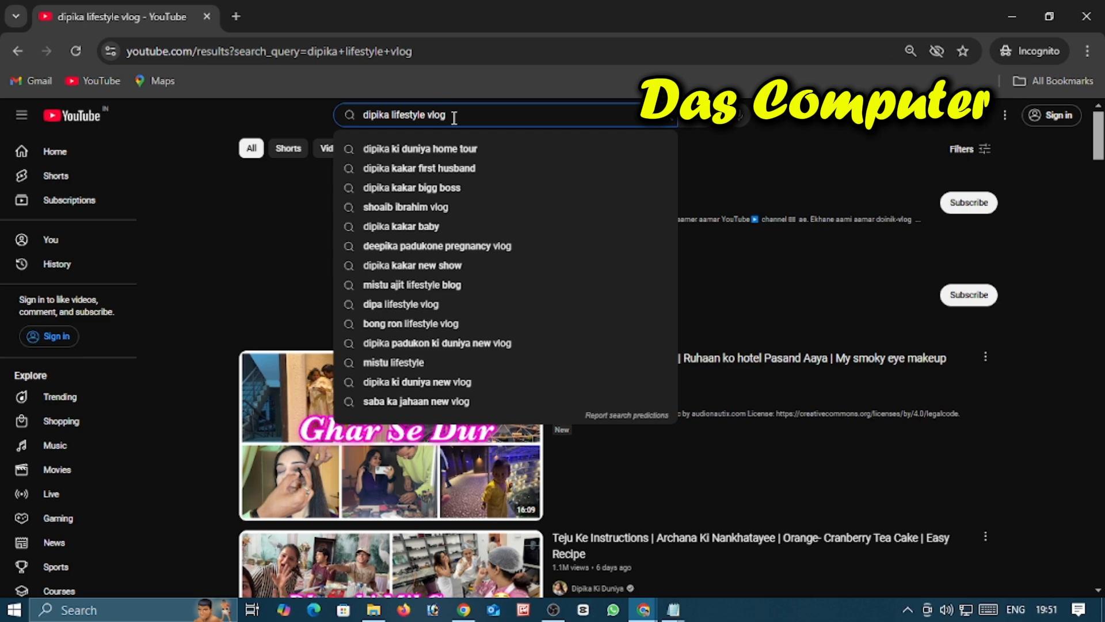
key("BackSpace")
key("BackSpace")
key("BackSpace")
key("BackSpace")
key("BackSpace")
key("BackSpace")
key("BackSpace")
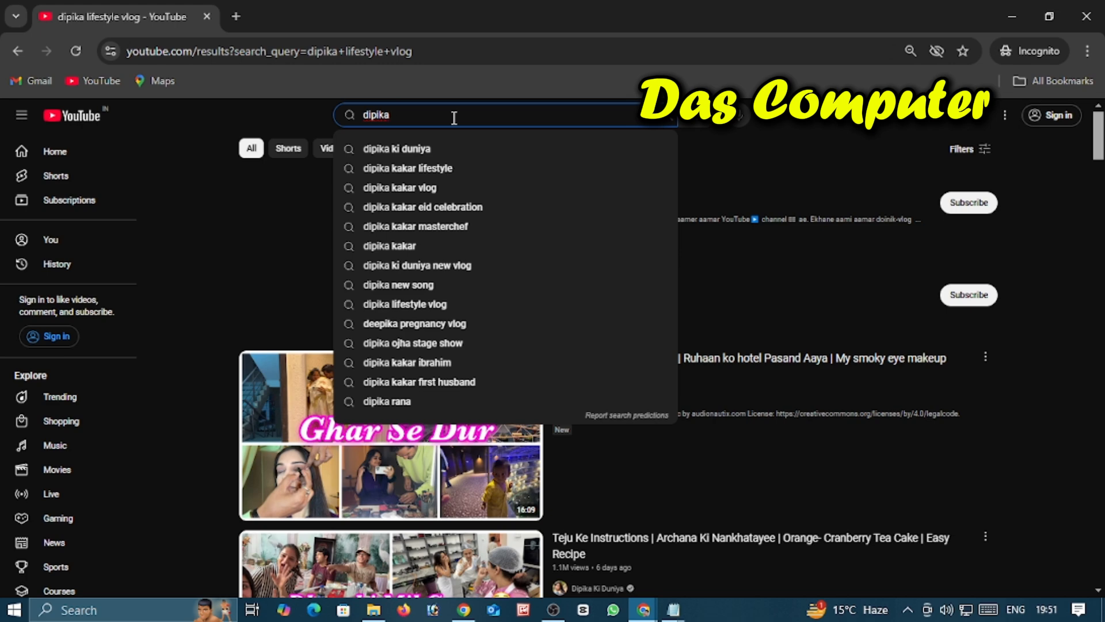
type("pro 2")
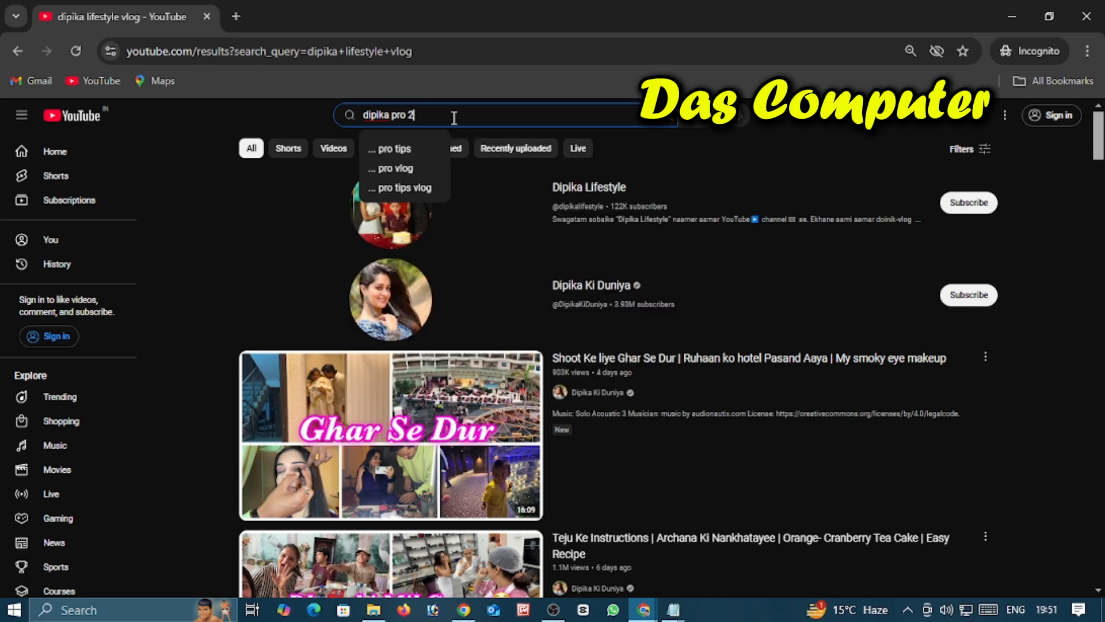
type(".0")
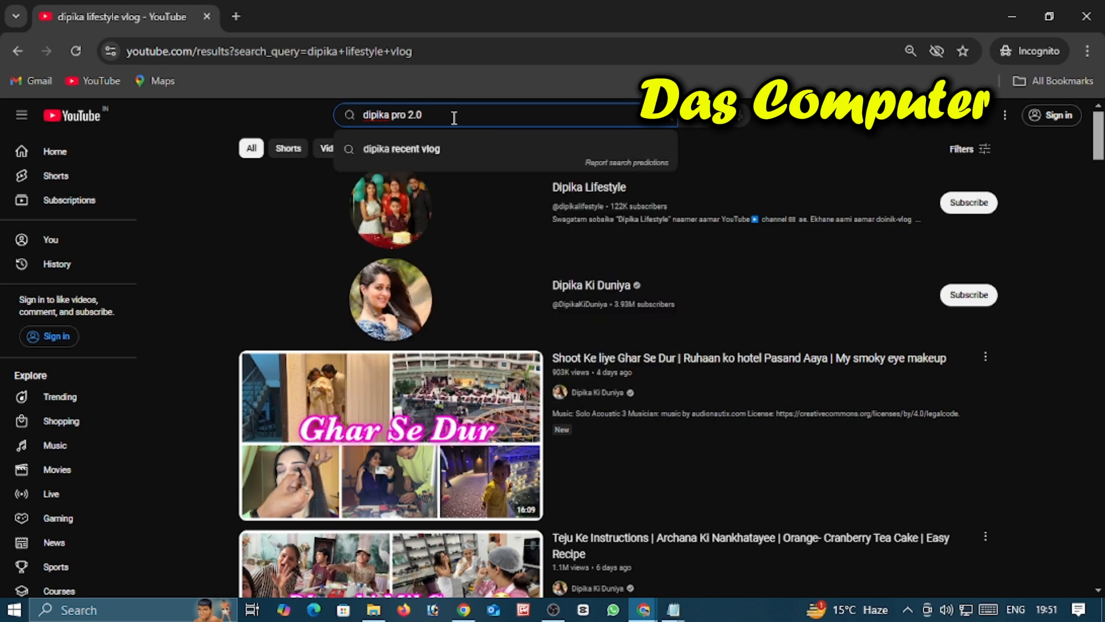
key("Return")
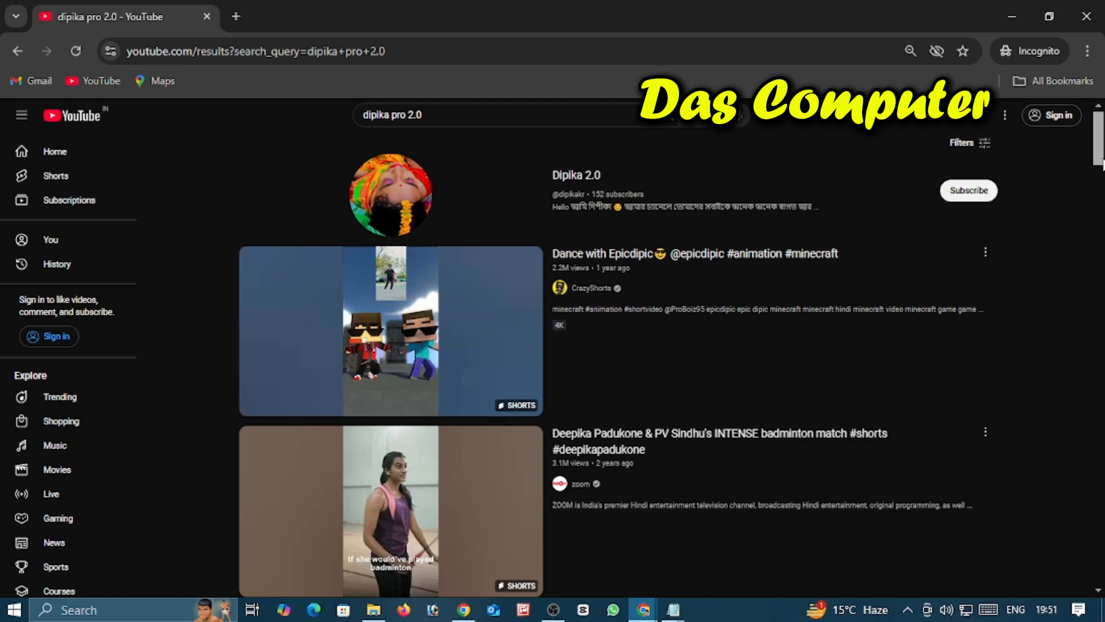
mouse_move(1100, 164)
left_mouse_down()
mouse_move(1101, 350)
mouse_move(1100, 163)
left_mouse_up()
Step: Return to the Channel customization window and replace the channel name with the creator's first name followed by "pro 2.0"
left_click(1015, 23)
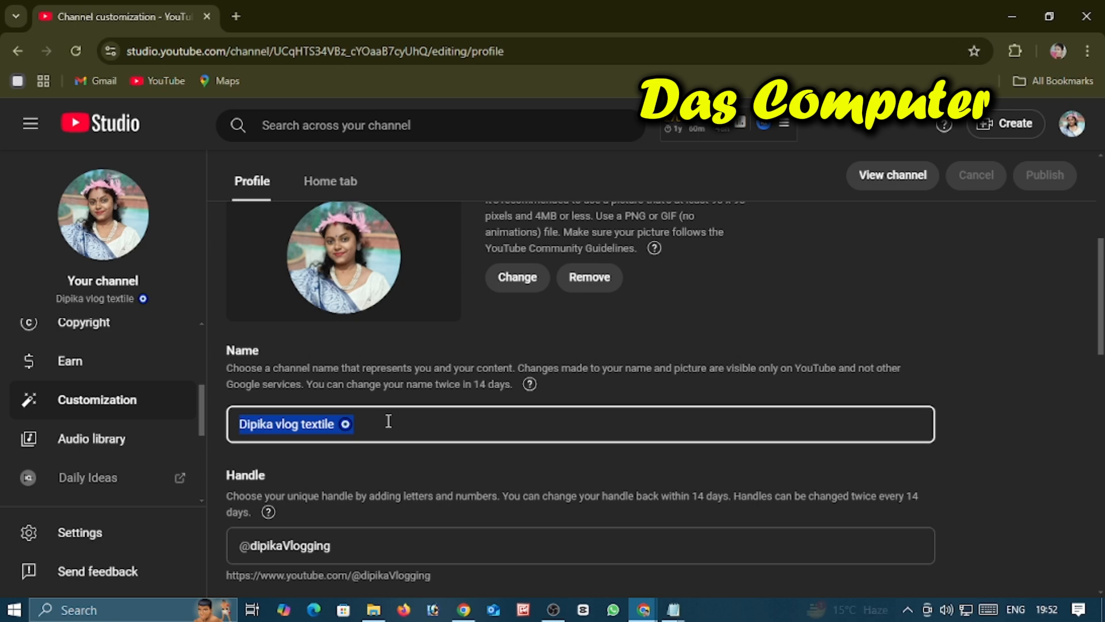
type("Dipika pro 2.0")
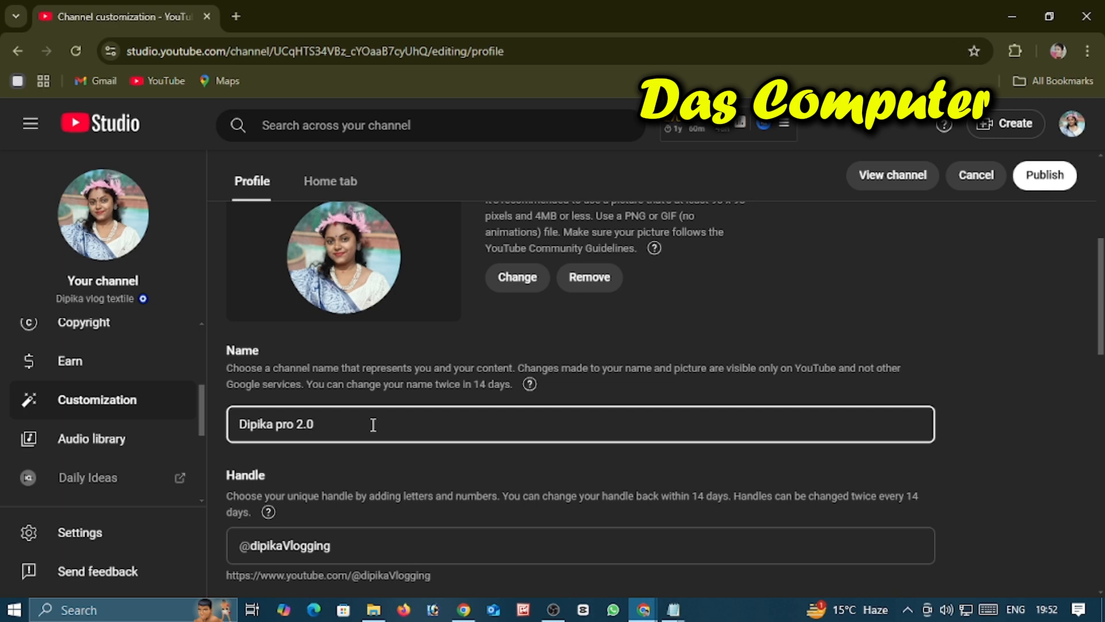
Step: Replace the channel handle with the new channel name written without spaces, ending in "pro2.0"
scroll(373, 425, "down", 2)
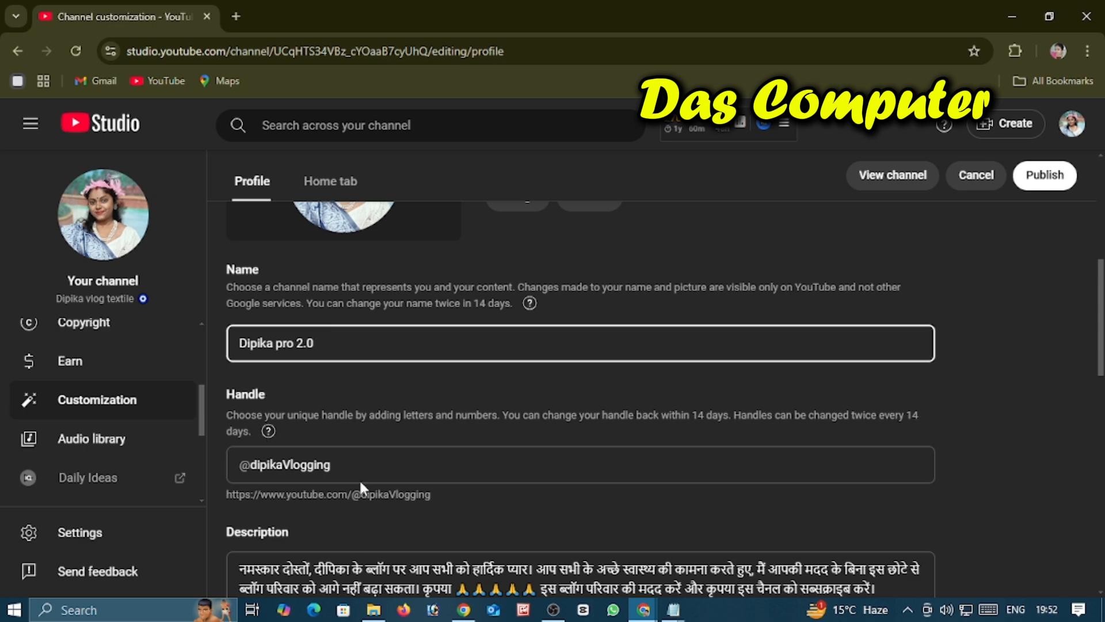
left_click_drag(345, 467, 259, 470)
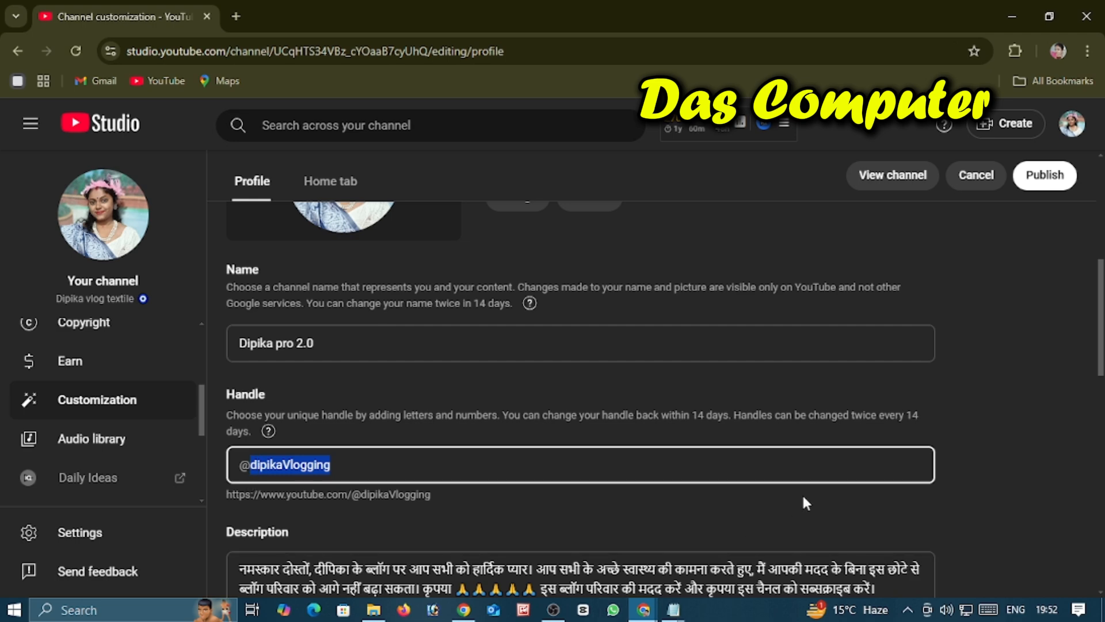
type("Dipika pro 2.0")
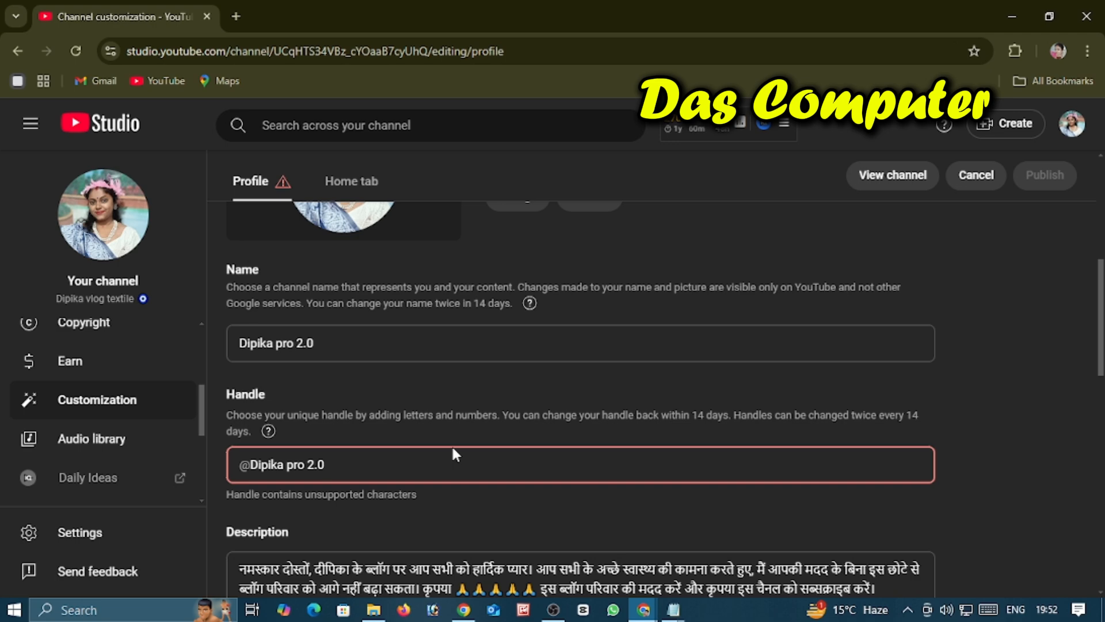
key("Left")
key("Left")
key("Left")
key("BackSpace")
key("Left")
key("Left")
key("Left")
key("BackSpace")
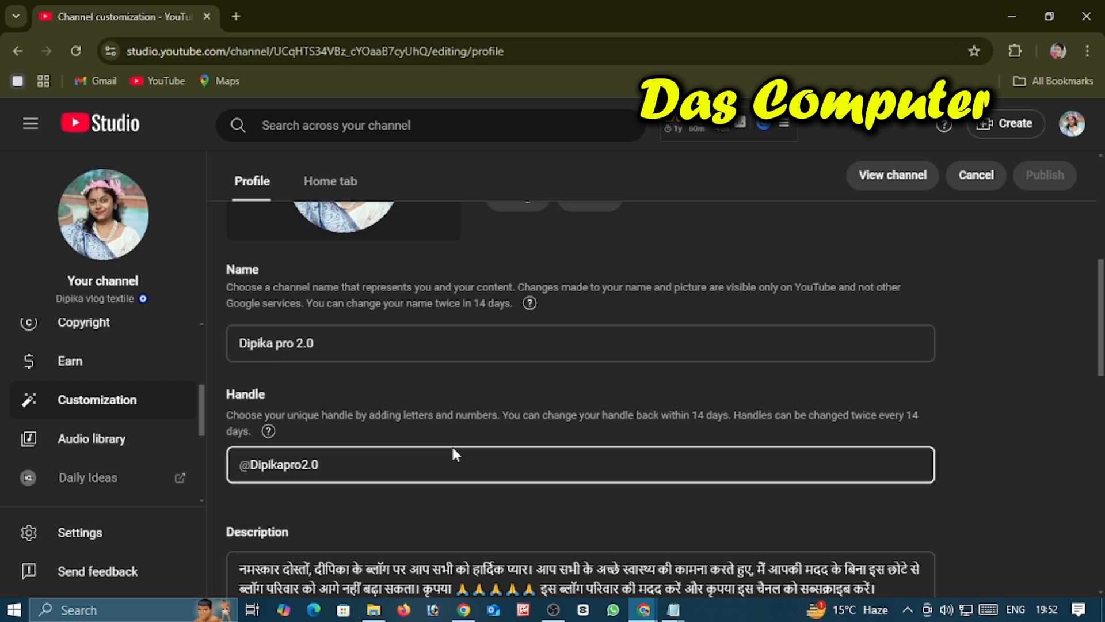
left_click(357, 461)
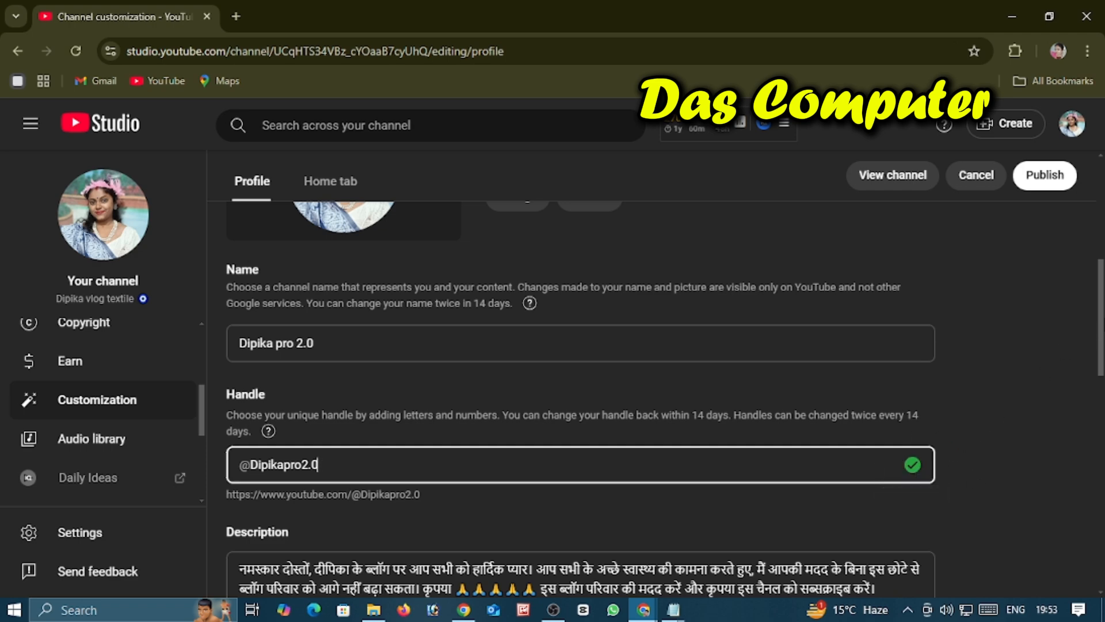
Step: Publish the new channel name and handle, verifying the account by choosing to tap Yes on a phone or tablet
scroll(662, 265, "up", 3)
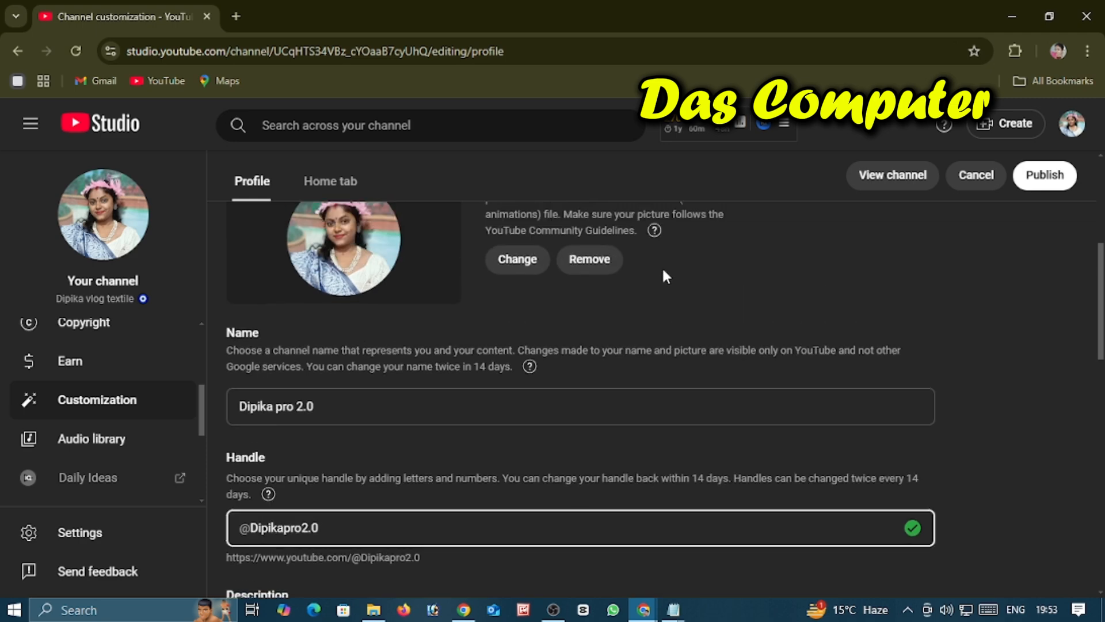
scroll(662, 266, "down", 1)
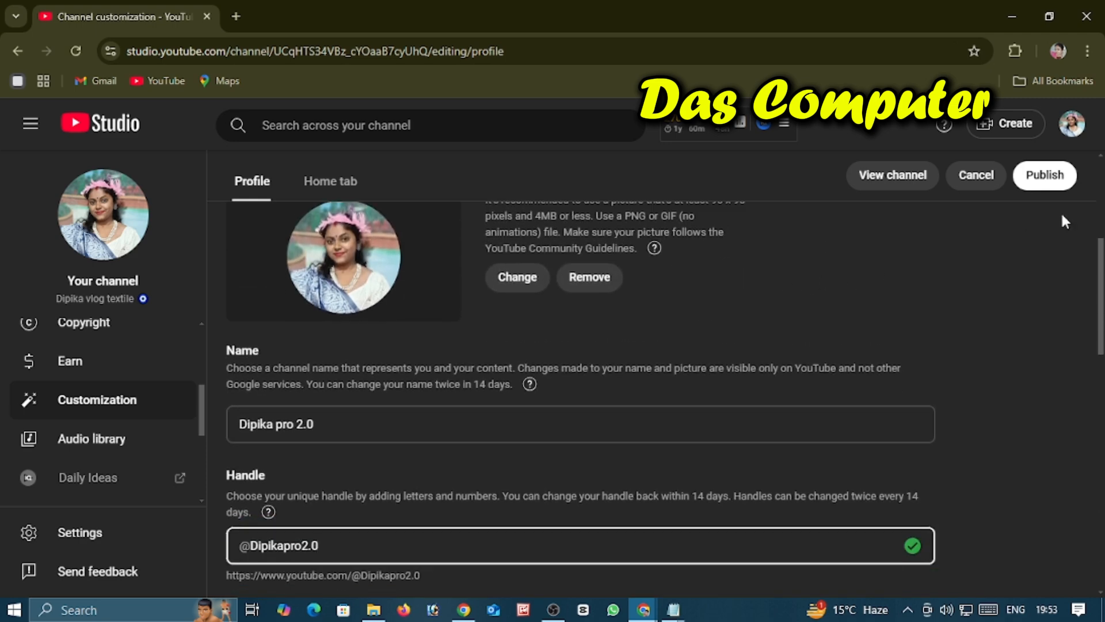
left_click(1045, 175)
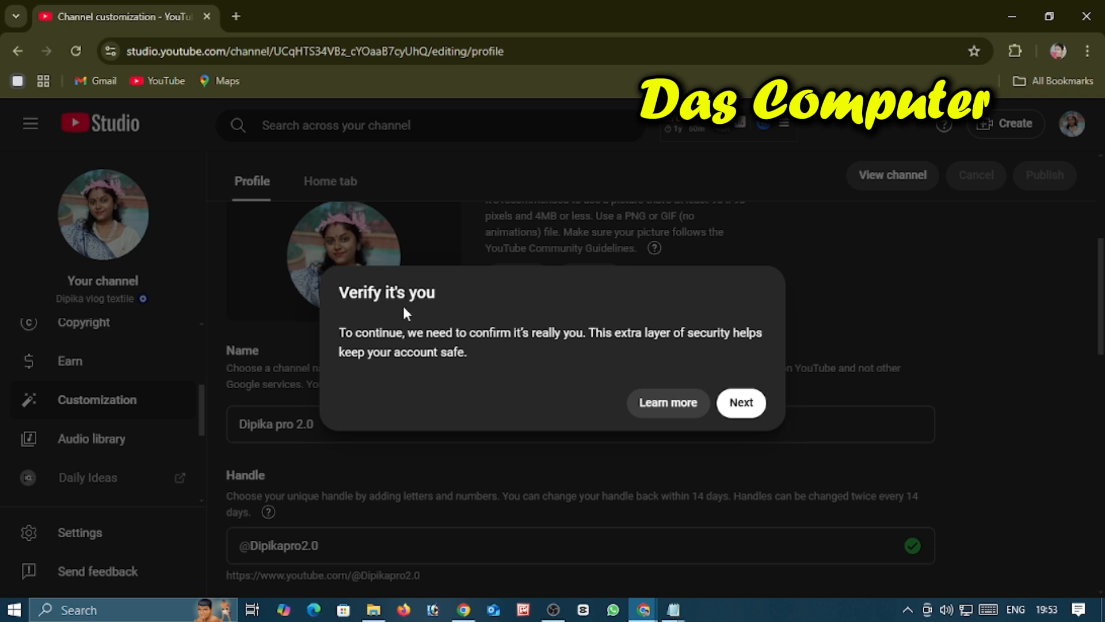
left_click(734, 405)
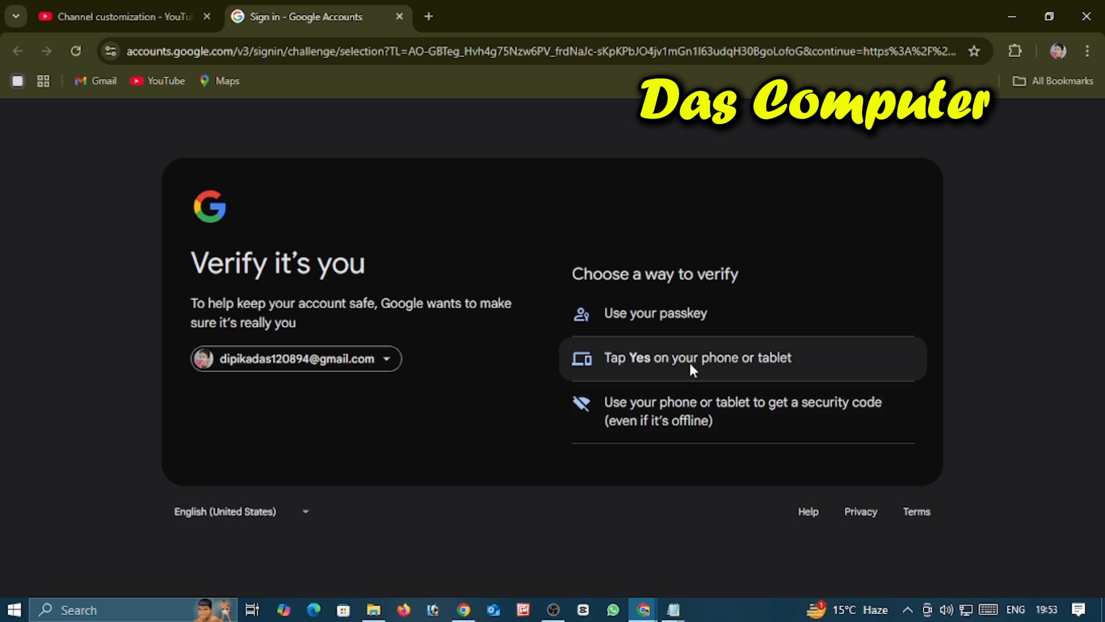
left_click(690, 362)
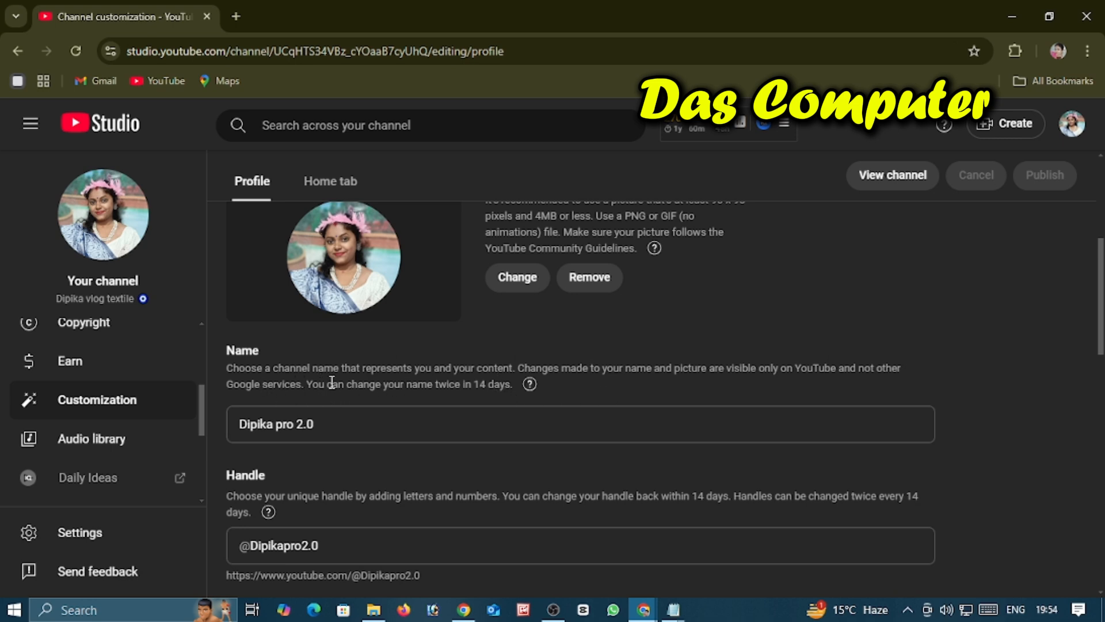
Step: Review the published name, handle, description and picture on the channel's Profile page
scroll(500, 385, "down", 3)
left_click(501, 384)
scroll(501, 385, "up", 3)
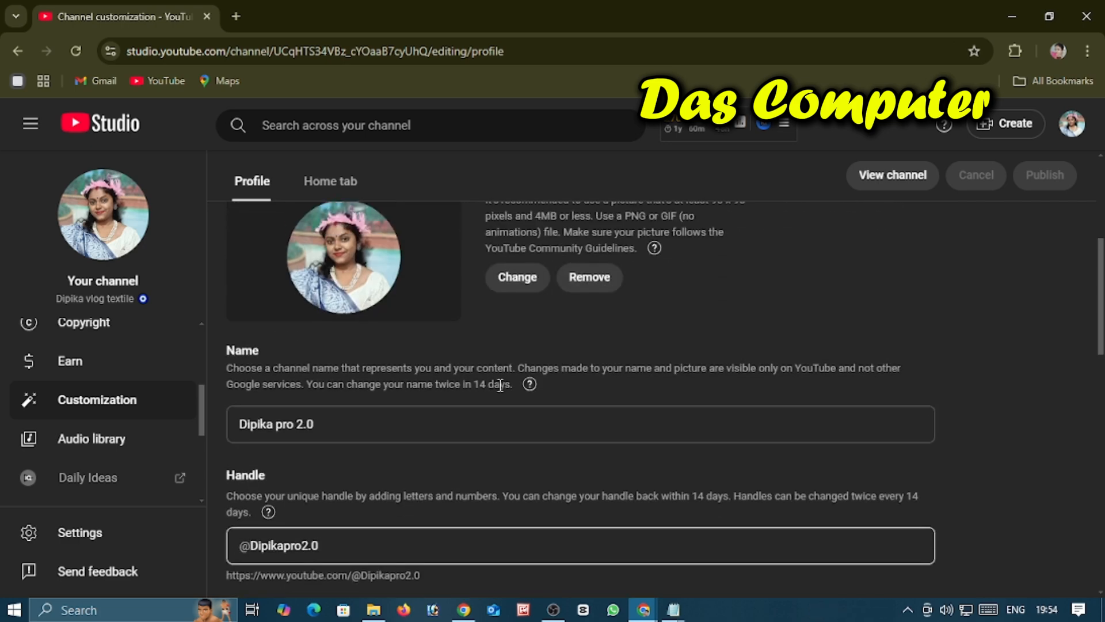
scroll(552, 348, "down", 6)
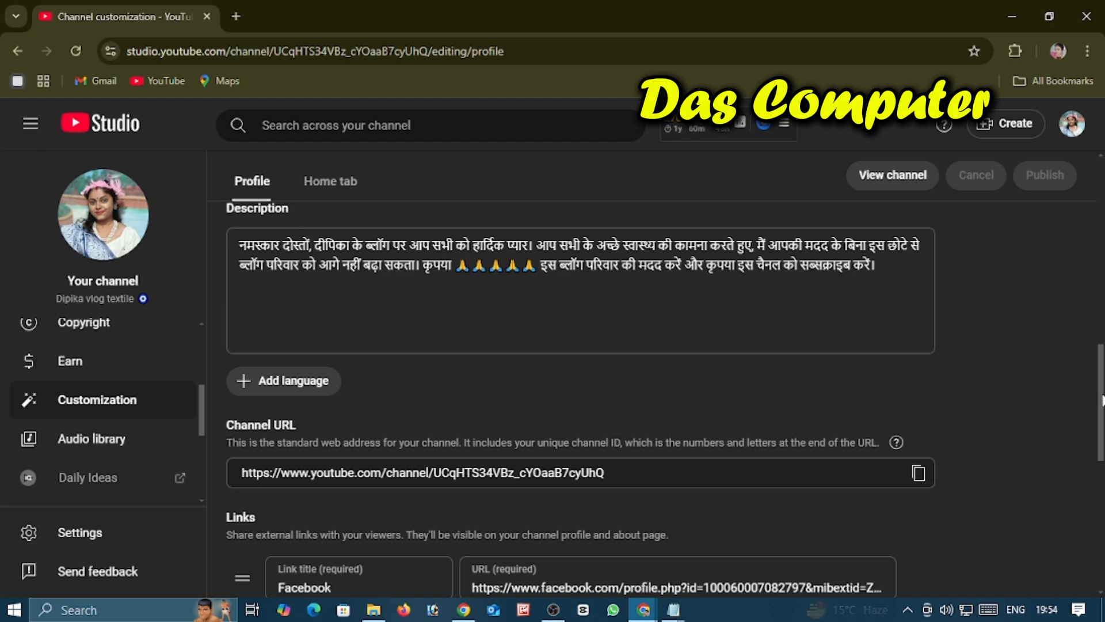
scroll(581, 397, "up", 6)
scroll(580, 397, "up", 4)
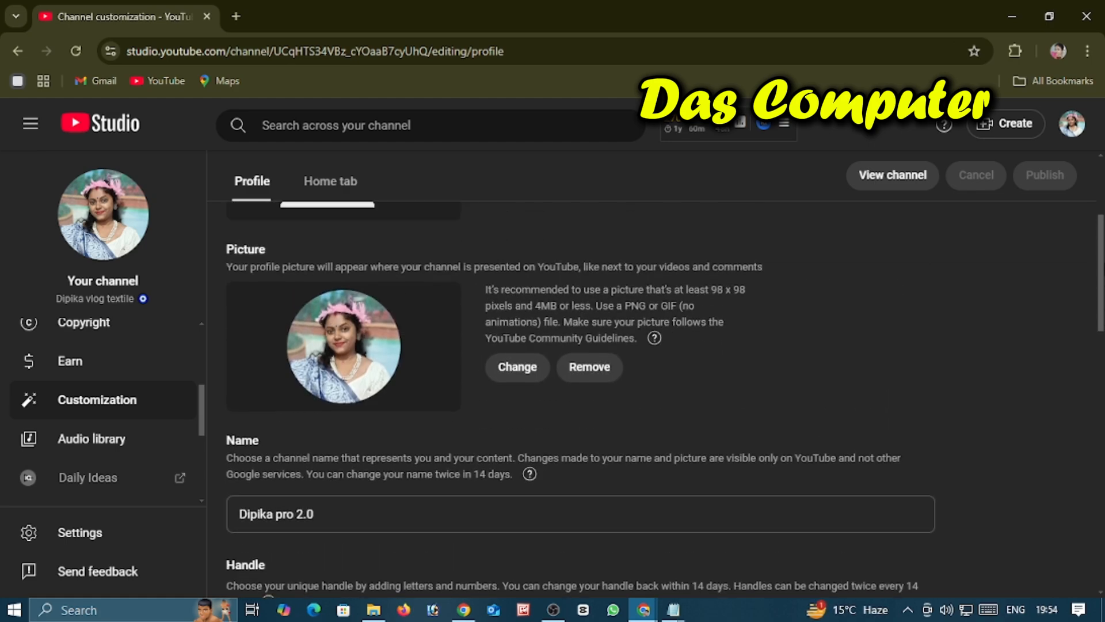
scroll(581, 397, "down", 8)
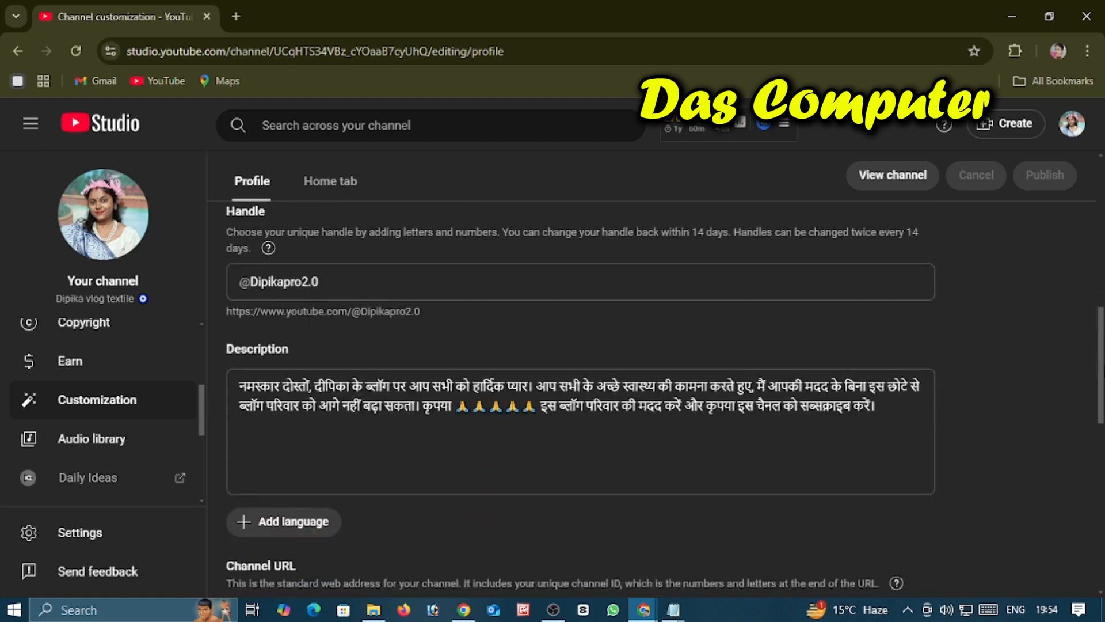
scroll(581, 397, "up", 4)
scroll(581, 397, "up", 5)
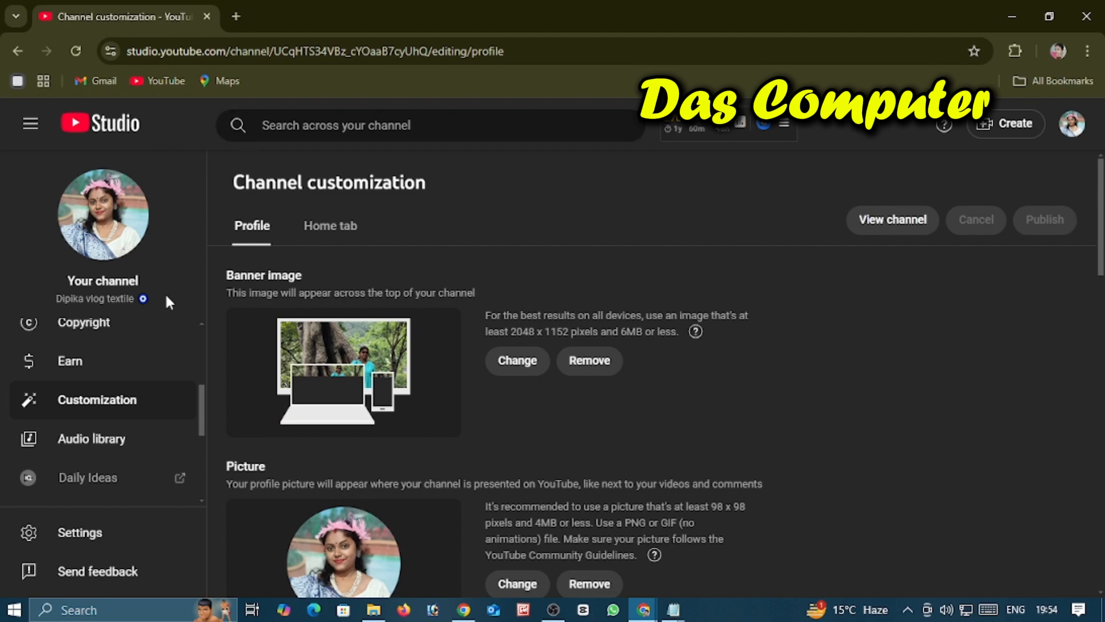
Step: Open the channel's basic info settings and paste the new channel name, ending in "pro 2.0", as the first keyword
scroll(202, 416, "down", 2)
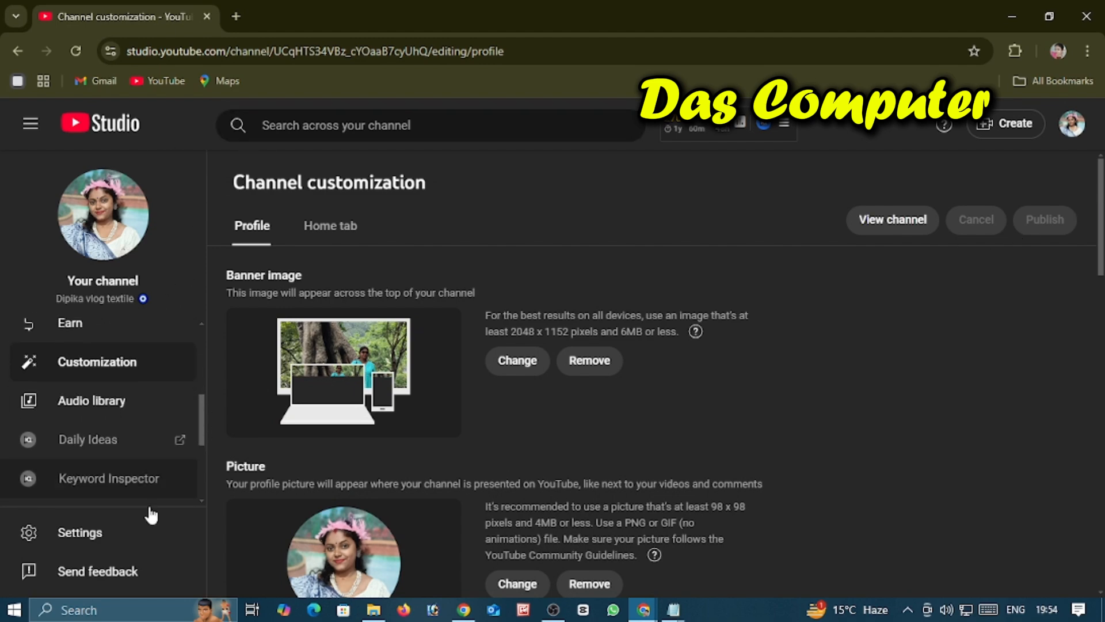
left_click(77, 539)
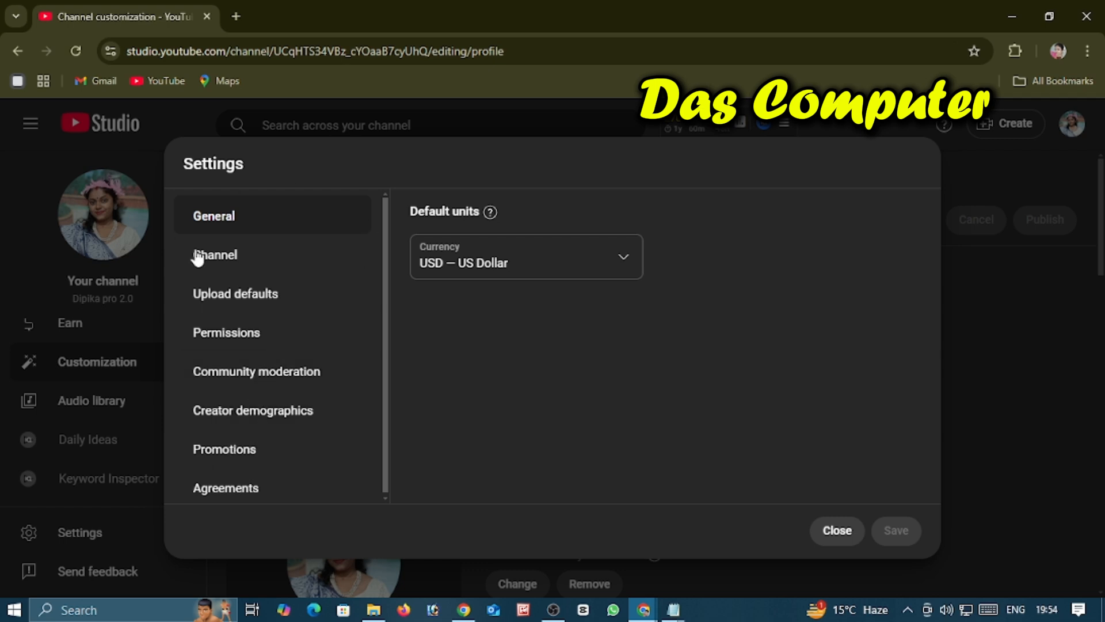
left_click(232, 259)
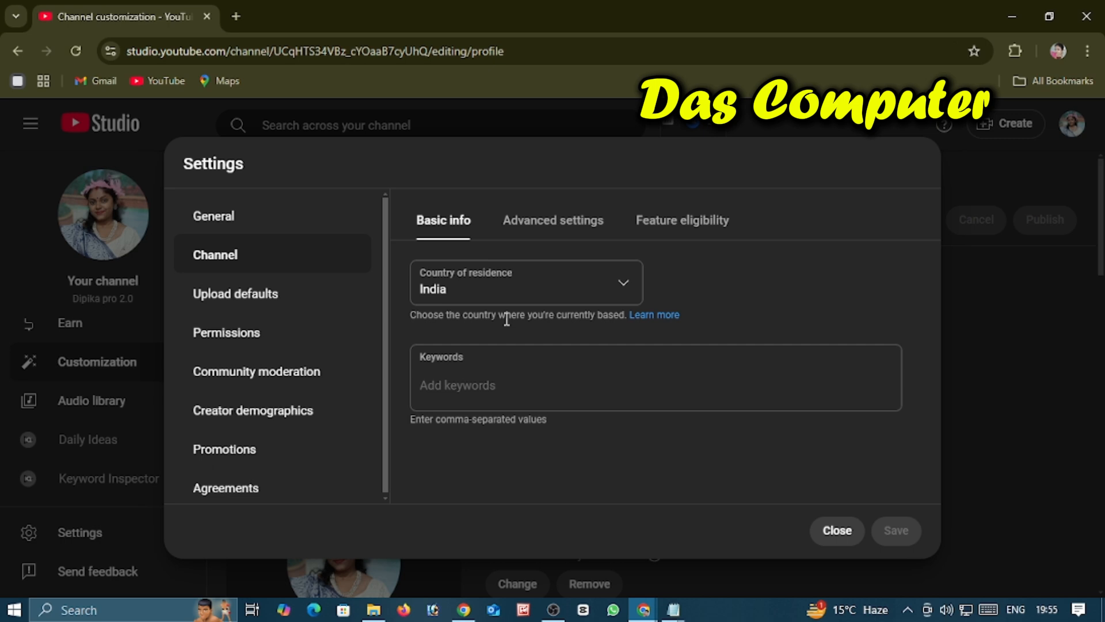
left_click(452, 384)
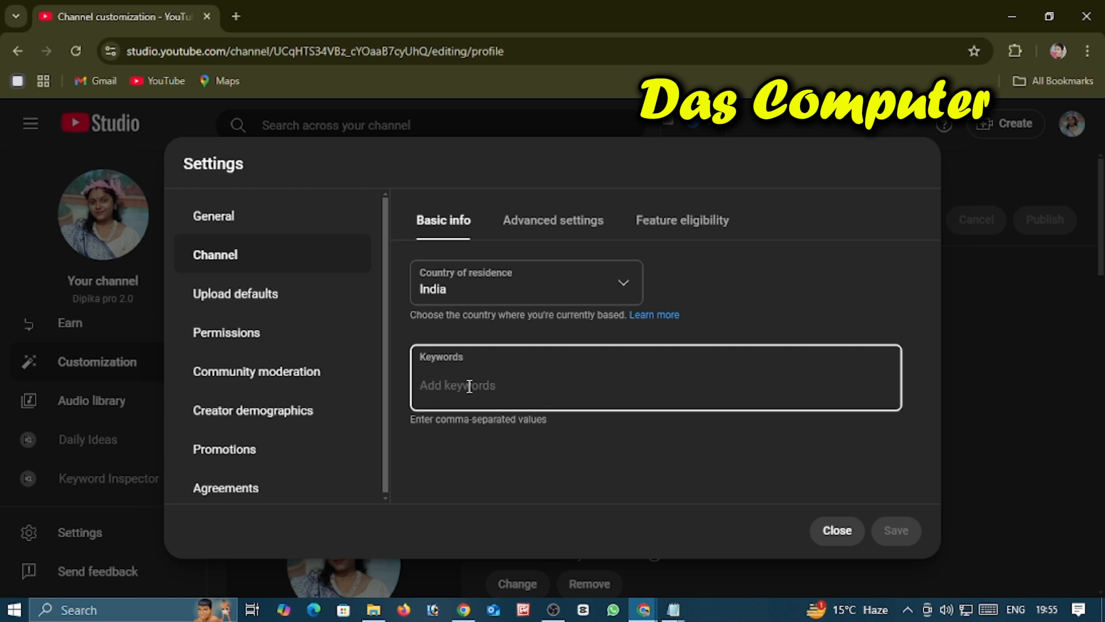
type("Dipika pro 2.0")
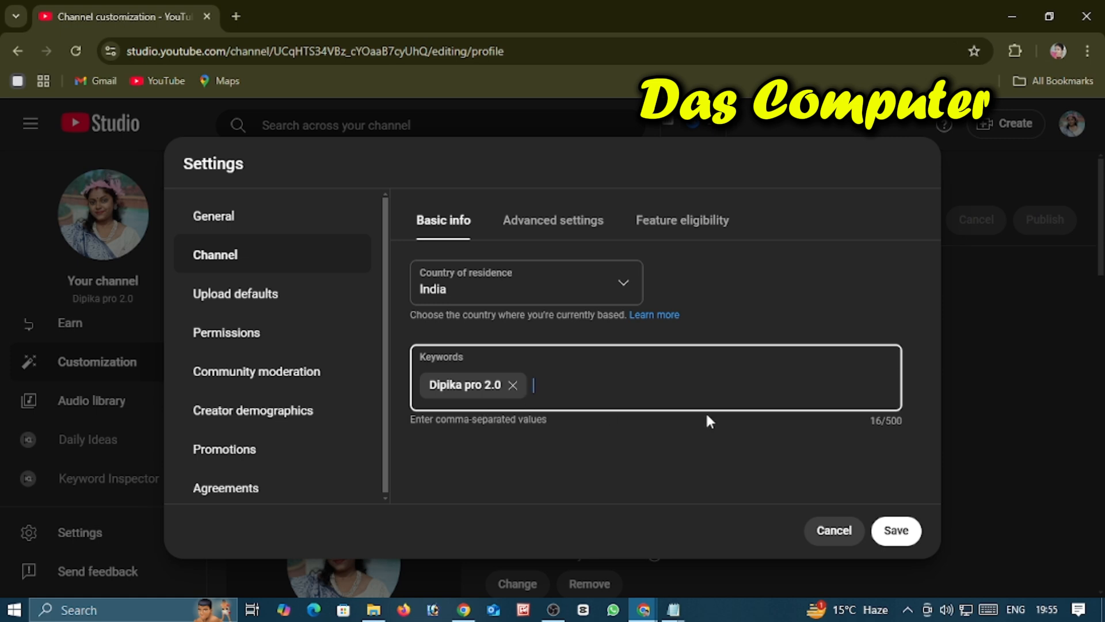
Step: Add the channel name in all capitals with spaces, ending in "PRO 2.0", as a keyword
type("DIPI")
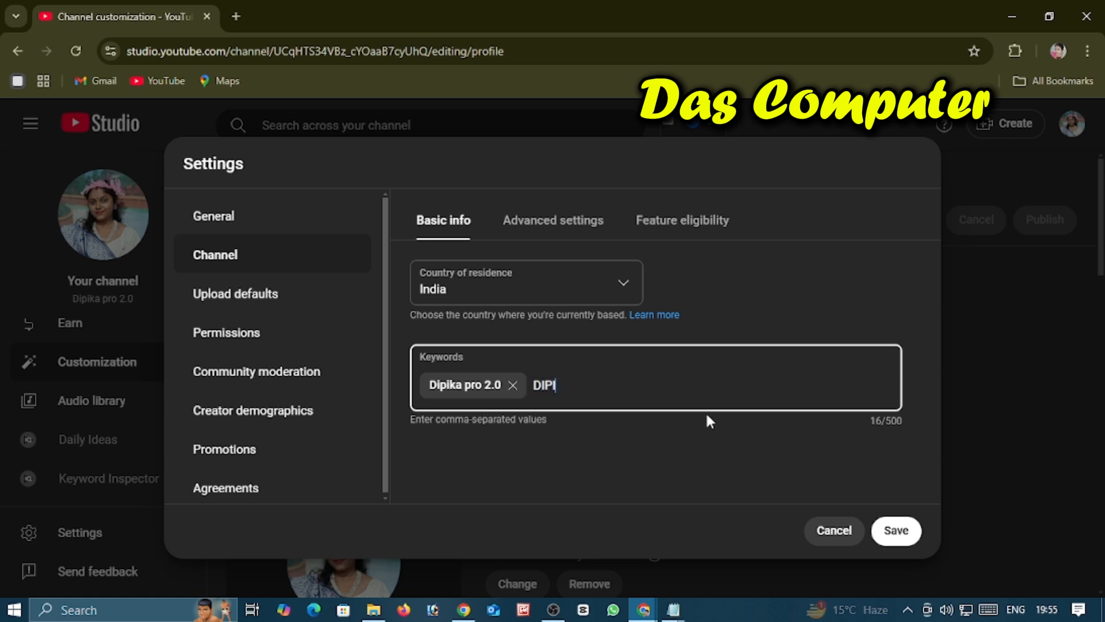
type("KA PRO")
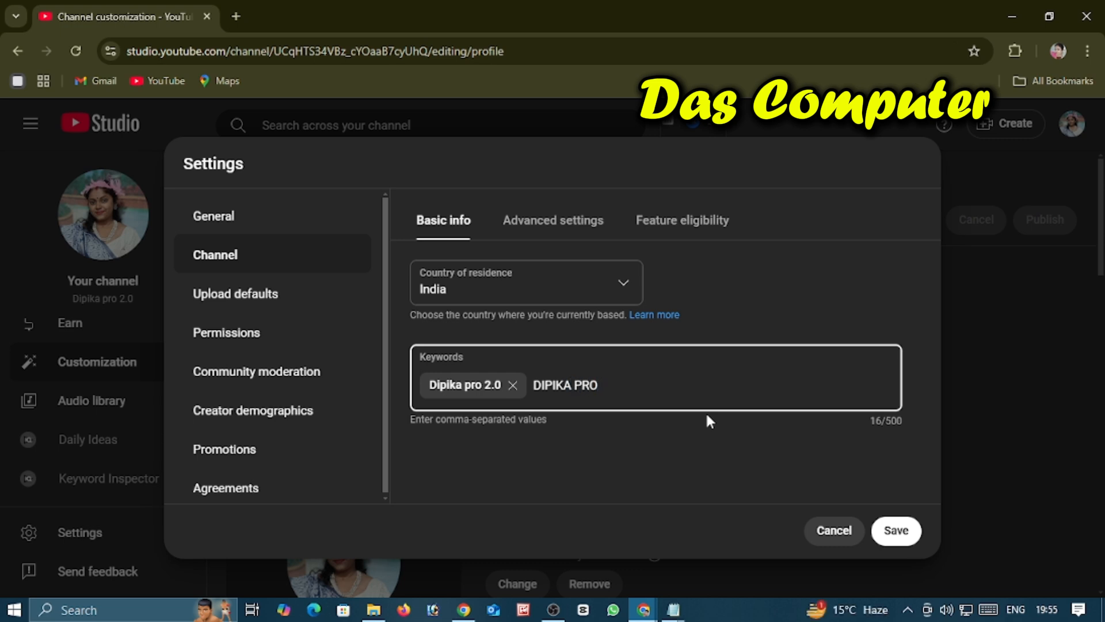
type(" 2.0")
key("Return")
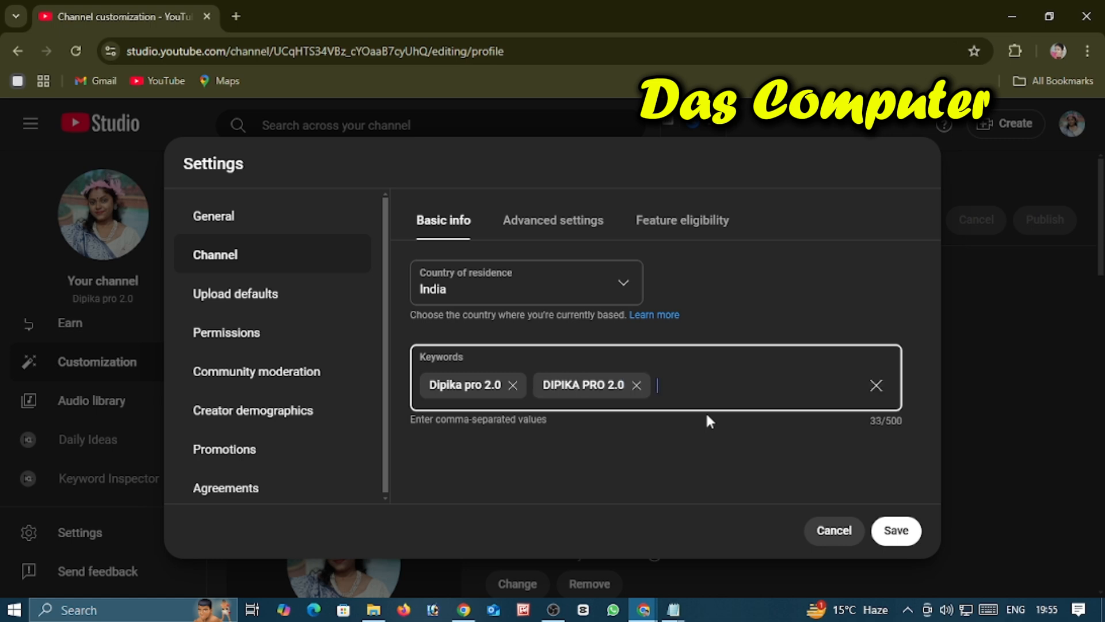
Step: Add the channel name in all lowercase with spaces, ending in "pro 2.0", as a keyword
type("dipika pro 2.0")
key("Return")
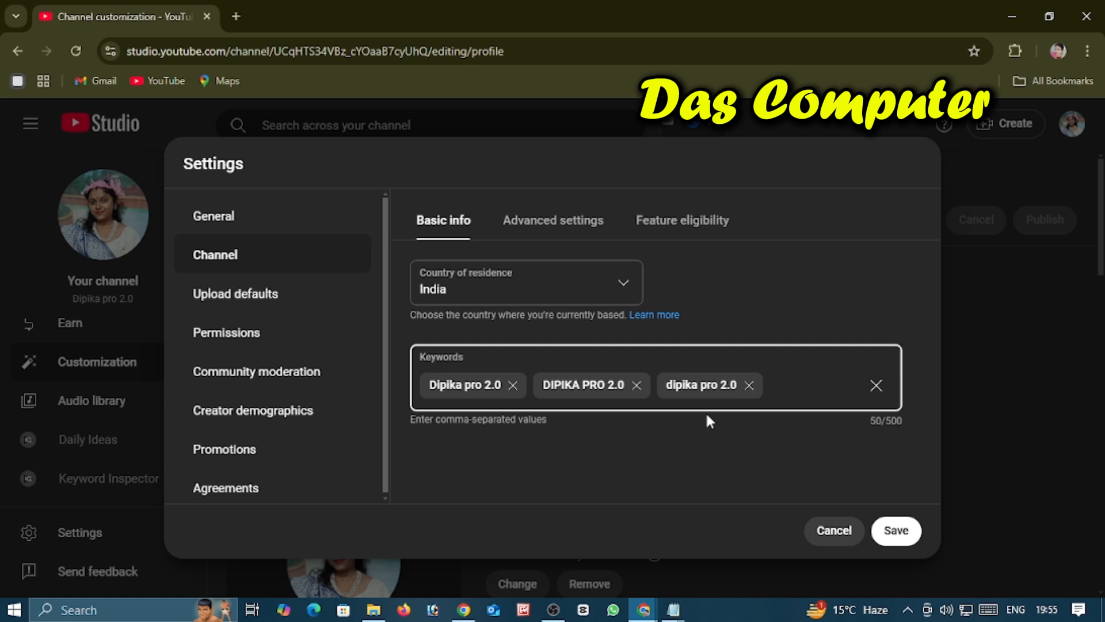
Step: Add the channel name in lowercase without spaces, ending in "pro2.0", as a keyword
type("dipikapro2.0")
key("Return")
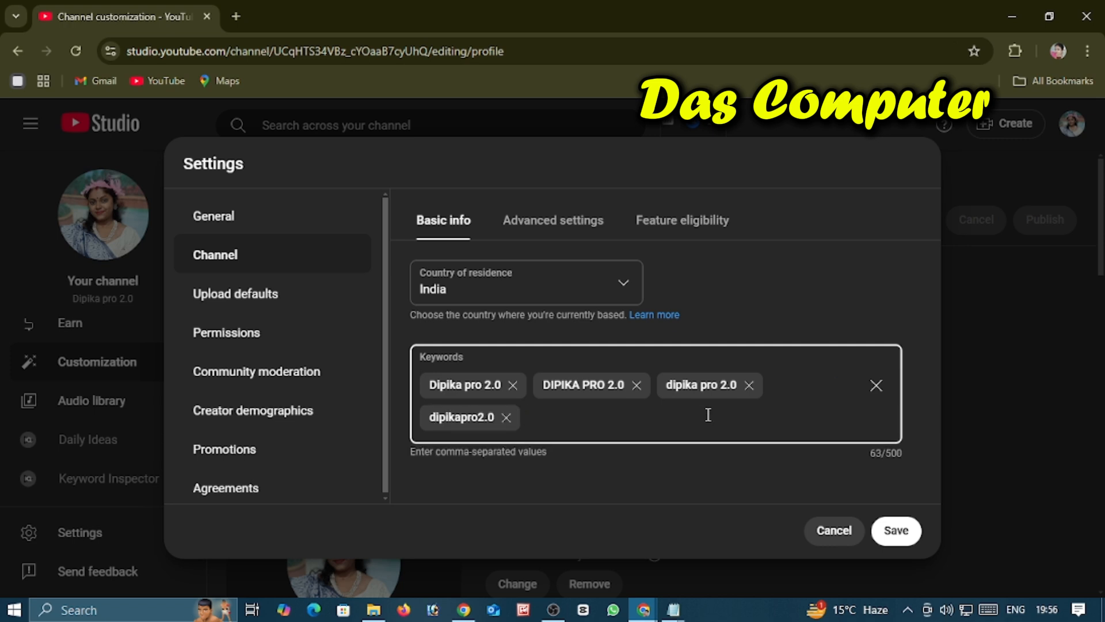
Step: Add the channel name in capitals without spaces, ending in "PRO2.0", as a keyword
type("DIPIKAPRO2.0")
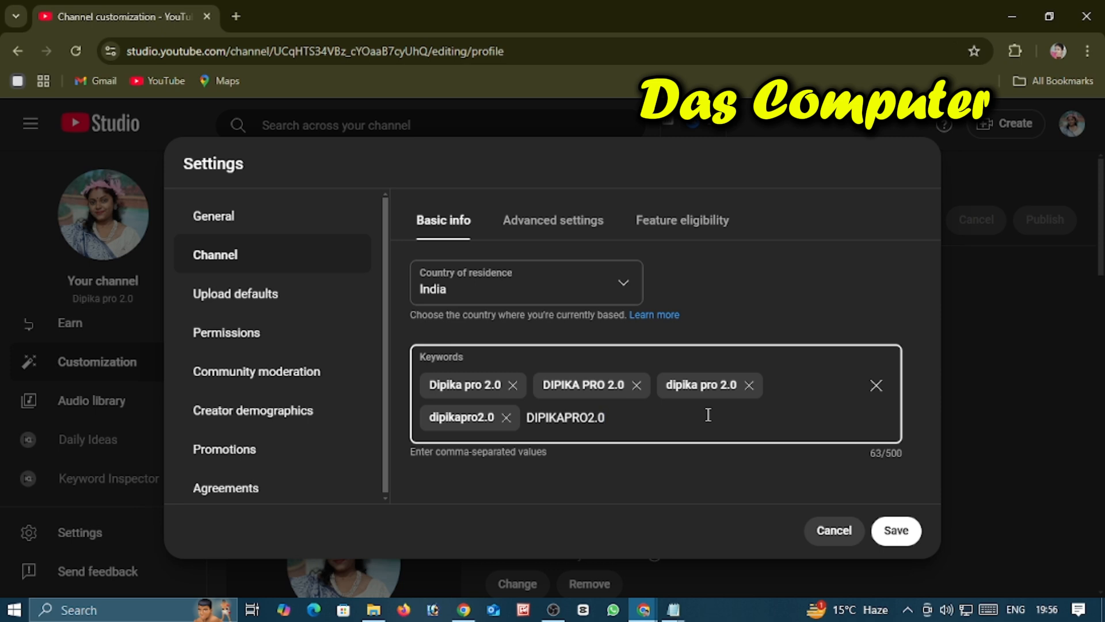
key("Return")
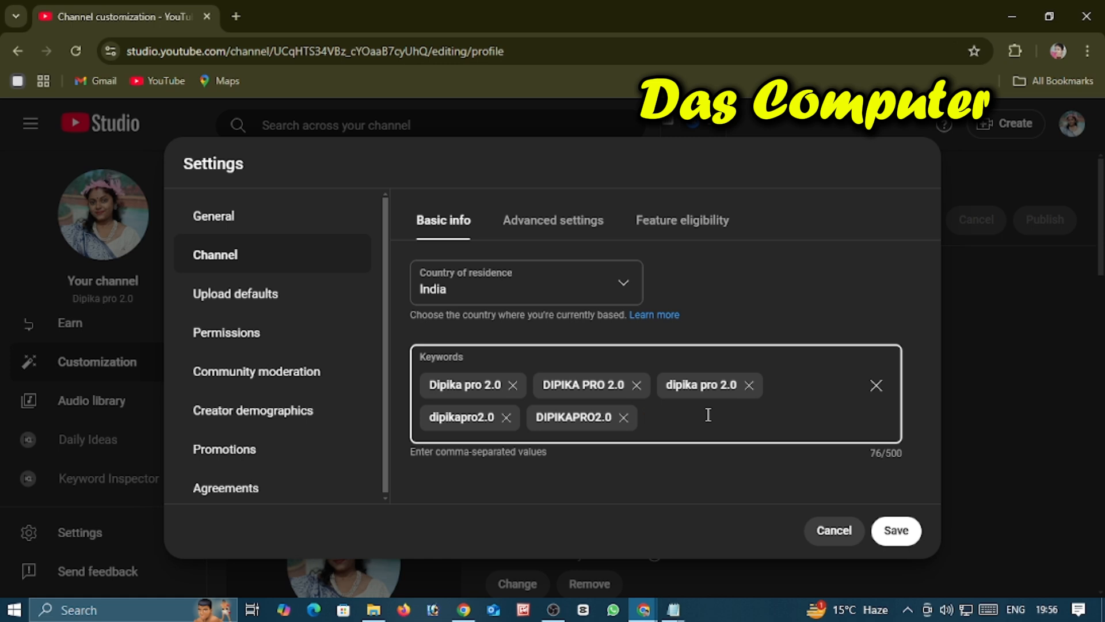
Step: Add a keyword in capitals without spaces made of "PRO", the creator's first name and "2.0"
type("PRO")
type("DIPIKA2.0")
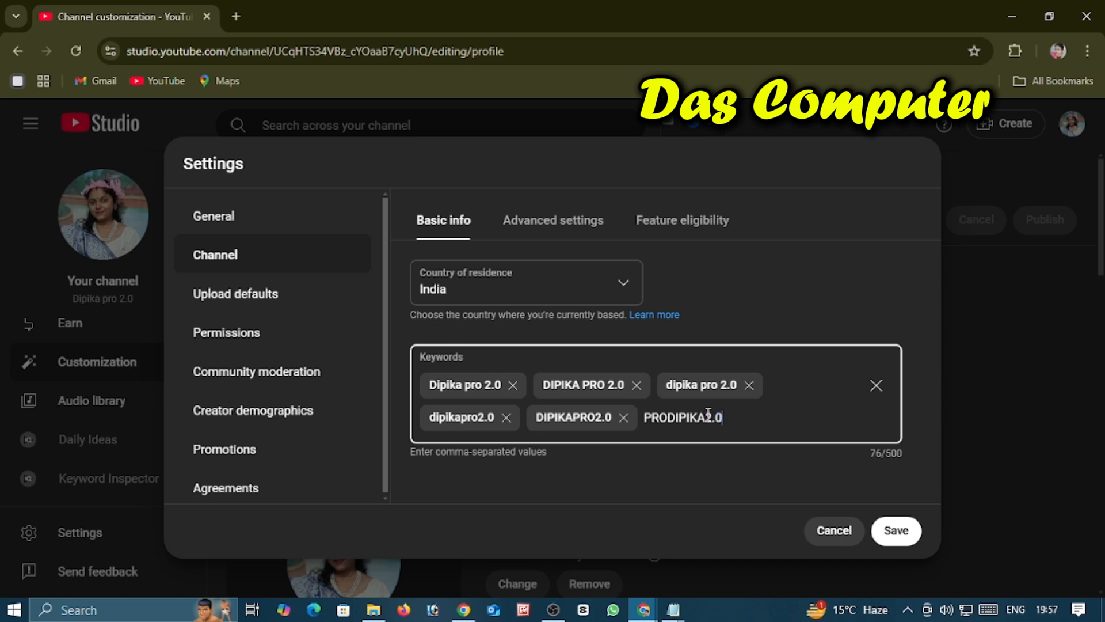
key("Return")
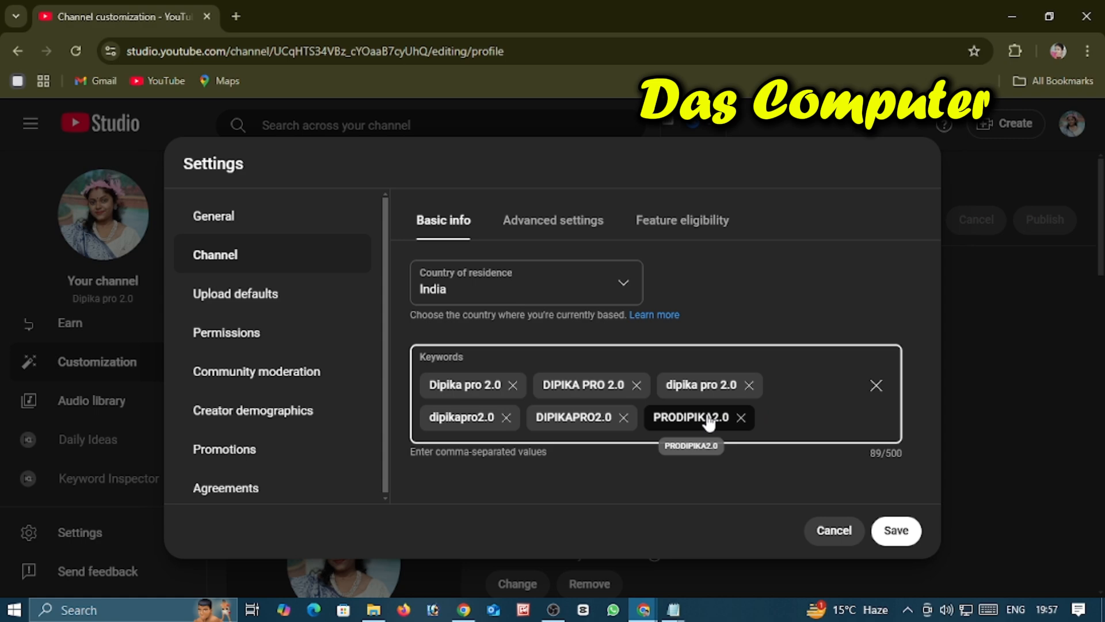
Step: Add a keyword in lowercase without spaces made of "pro", the creator's first name and "2.0"
type("prodipika2.0")
key("Return")
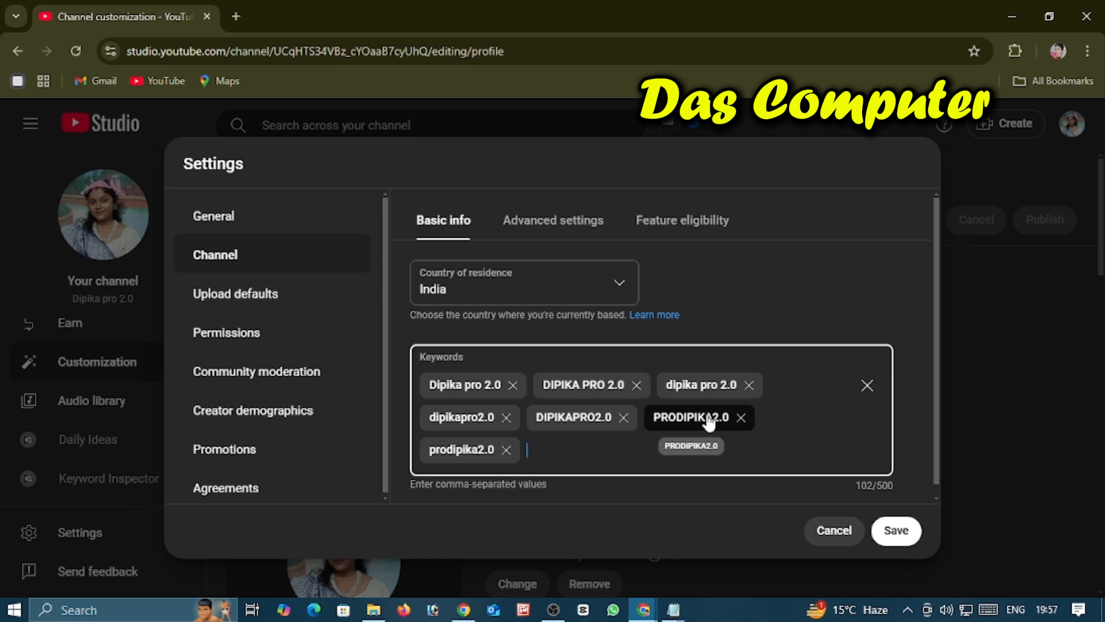
Step: Add "pro", the creator's first name and "2.0" separated by spaces as two keywords, one in lowercase and one in capitals
type("pro dipika 2.0")
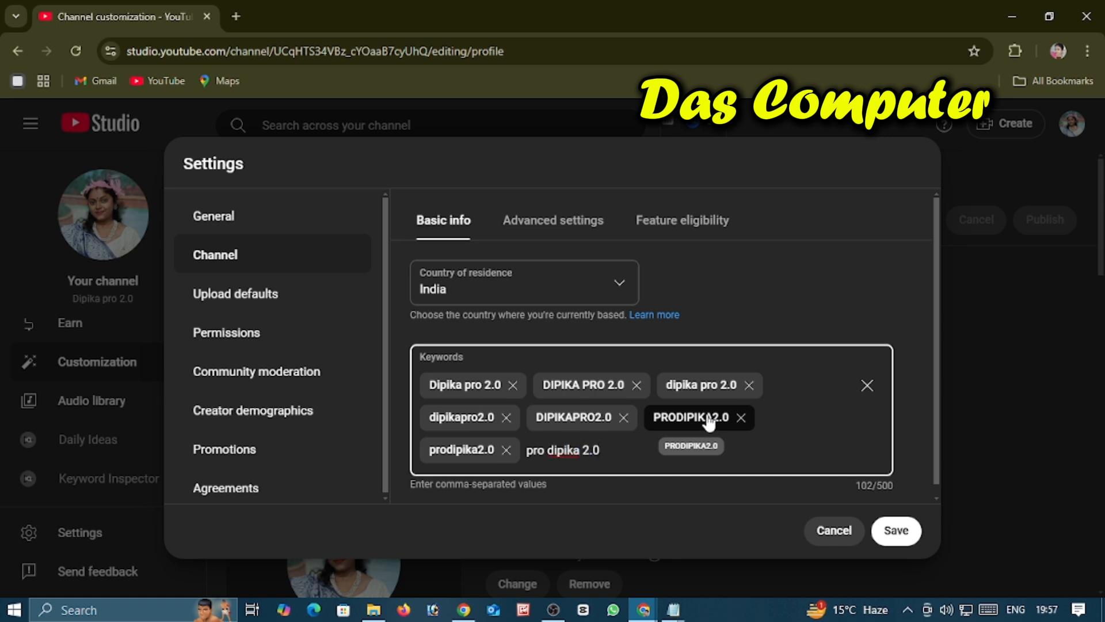
key("Return")
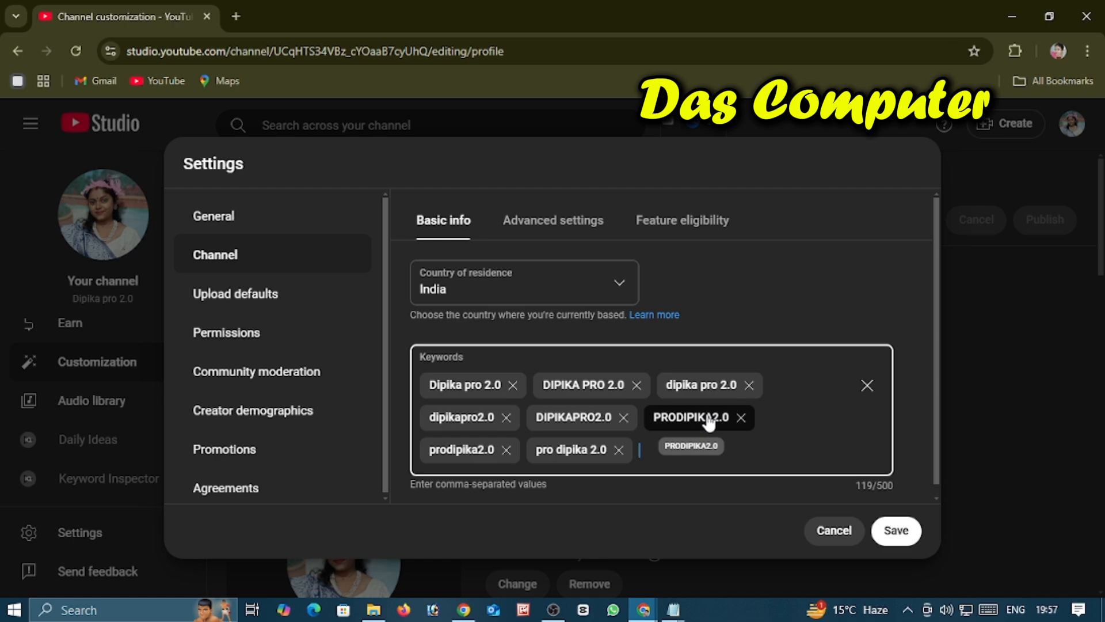
type("PRO")
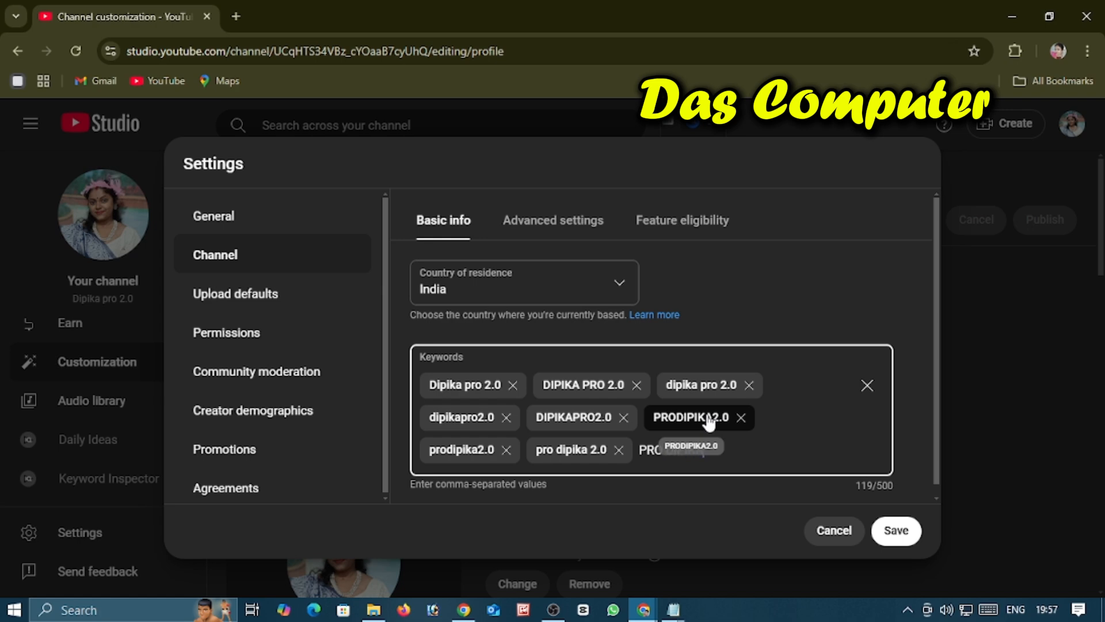
type(" DIPIKA 2.0")
key("Return")
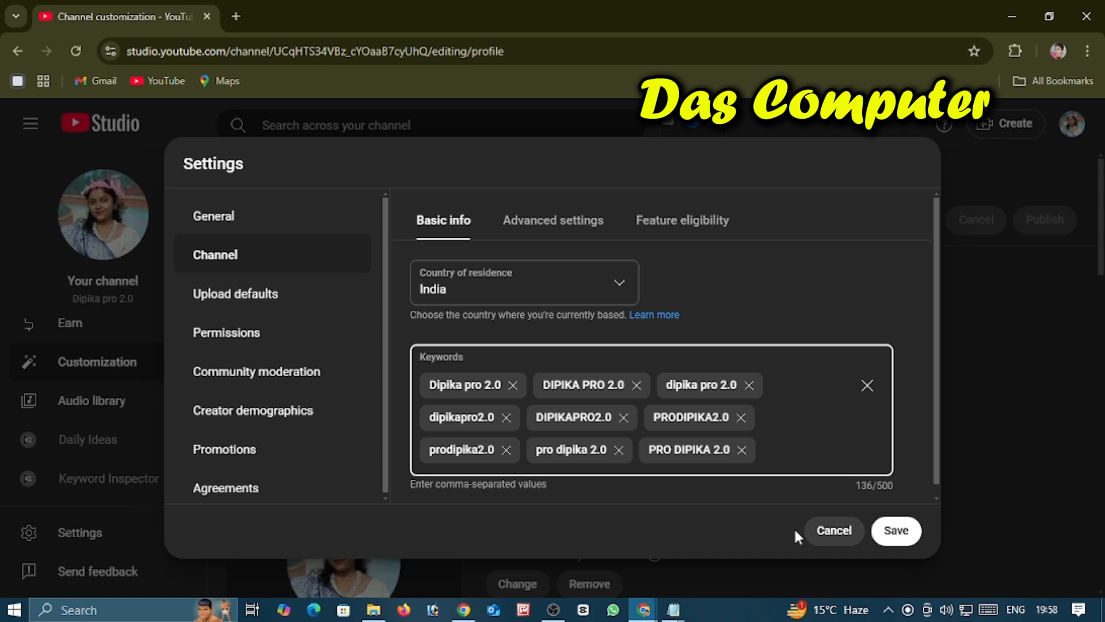
Step: Add a keyword in capitals made of the creator's first name followed by "2.0 PRO", with spaces
type("DIPIK")
type("A")
type(" 2.0")
type(" P")
type("RO")
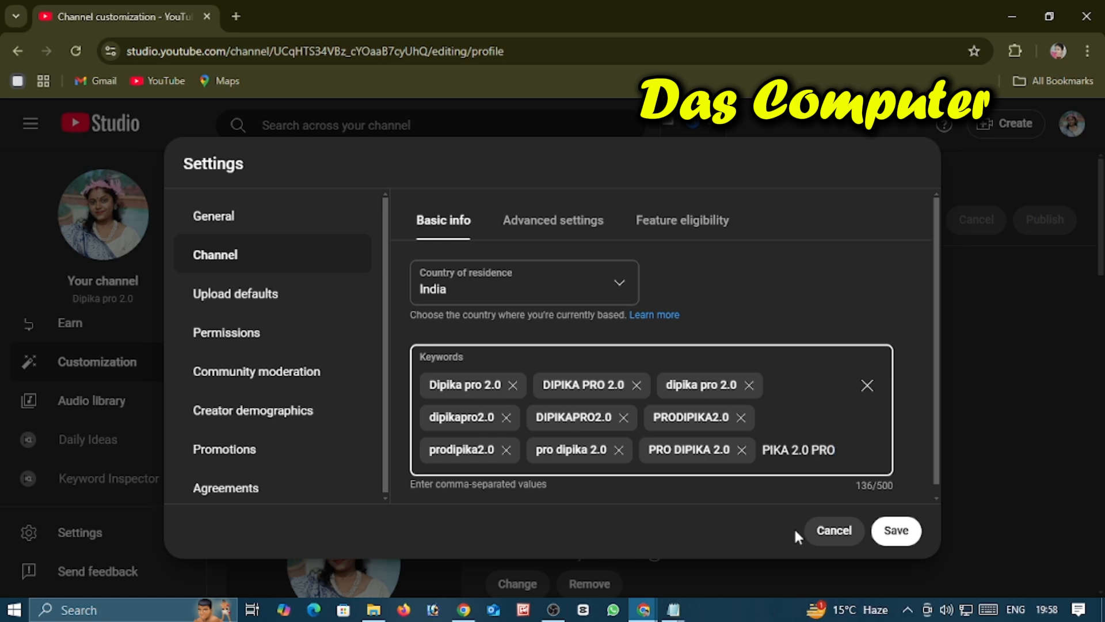
key("Return")
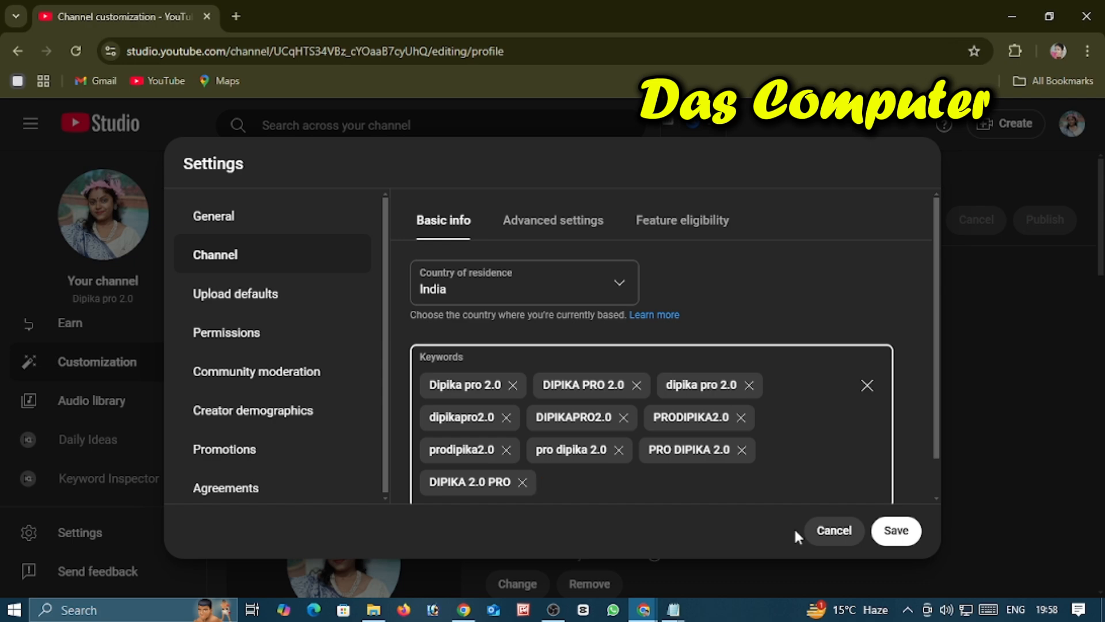
Step: Add a keyword made of the creator's first name with only its initial capitalized, followed by "2.0 pro", with spaces
type("Dipika")
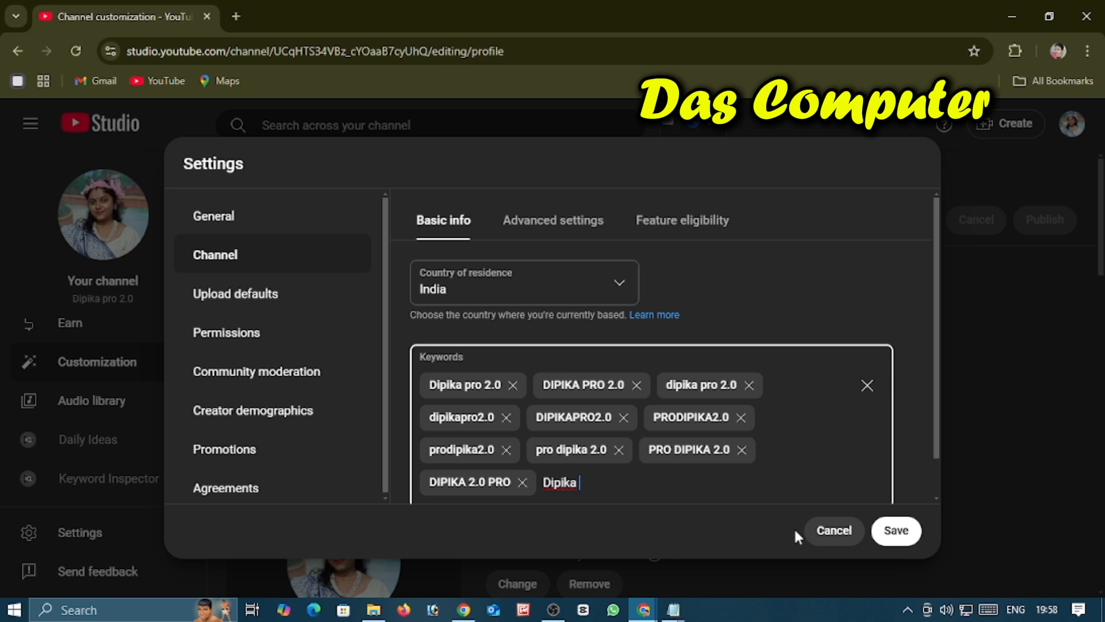
type("2.0 pro")
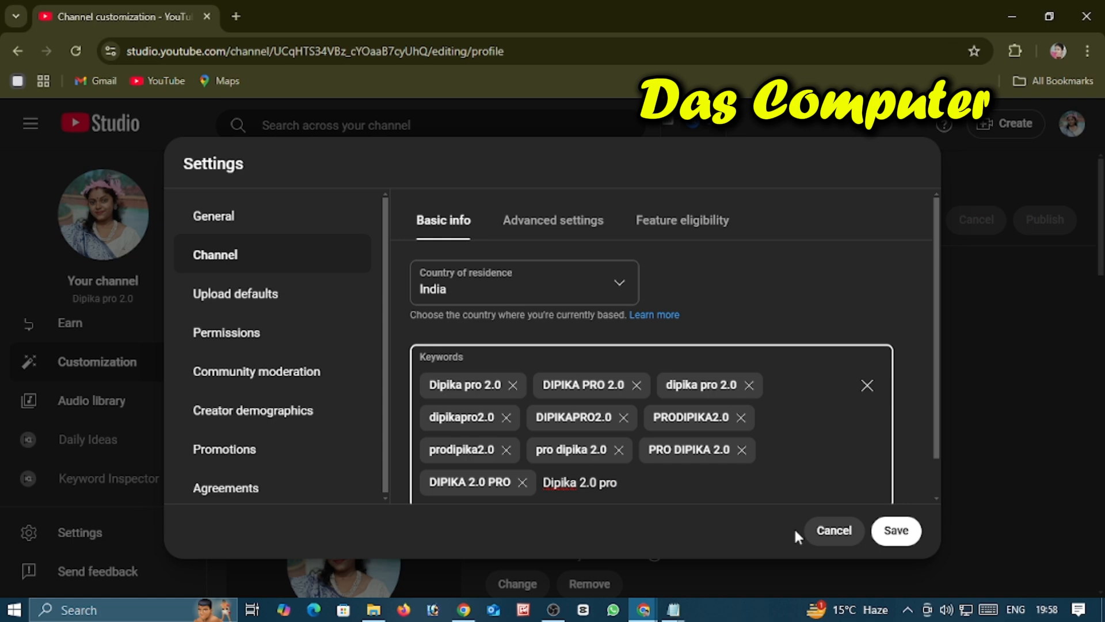
key("Return")
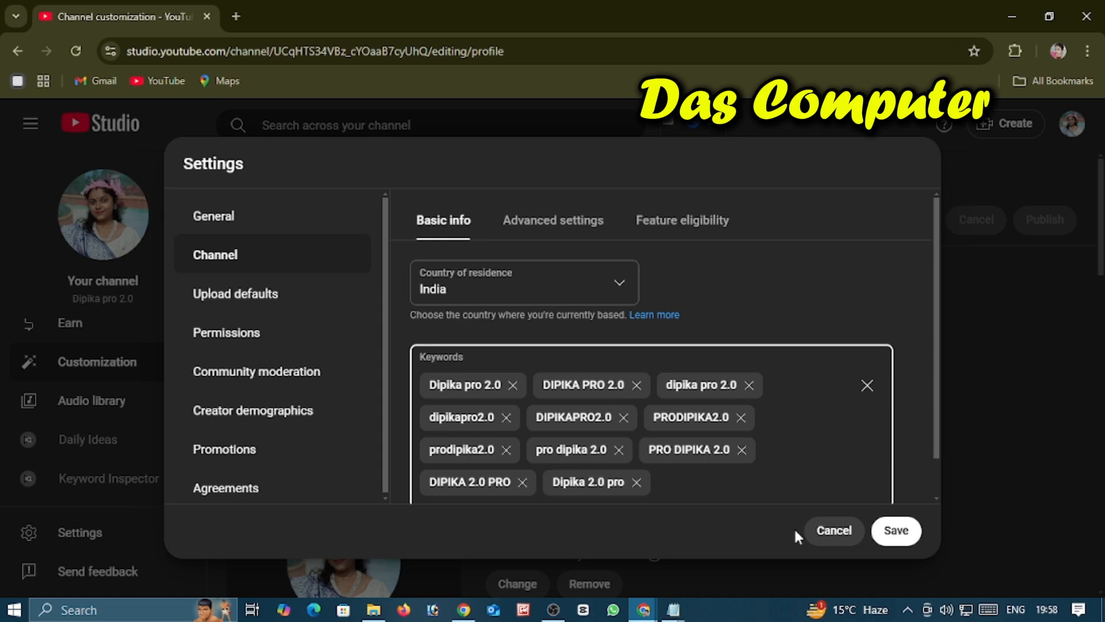
Step: Add a keyword in lowercase without spaces made of the creator's first name followed by "2.0pro"
type("DIP")
key("BackSpace")
key("BackSpace")
key("BackSpace")
type("dipika")
type("2.0pro")
key("Return")
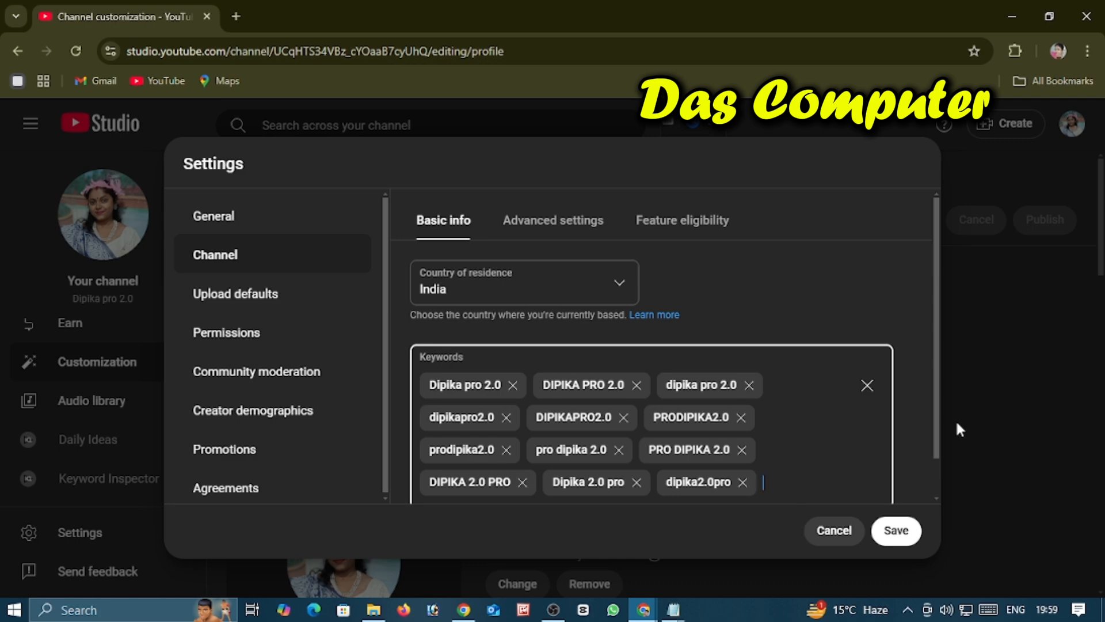
Step: Check the character count of the channel keywords and save the channel settings
left_click(938, 444)
scroll(938, 443, "down", 1)
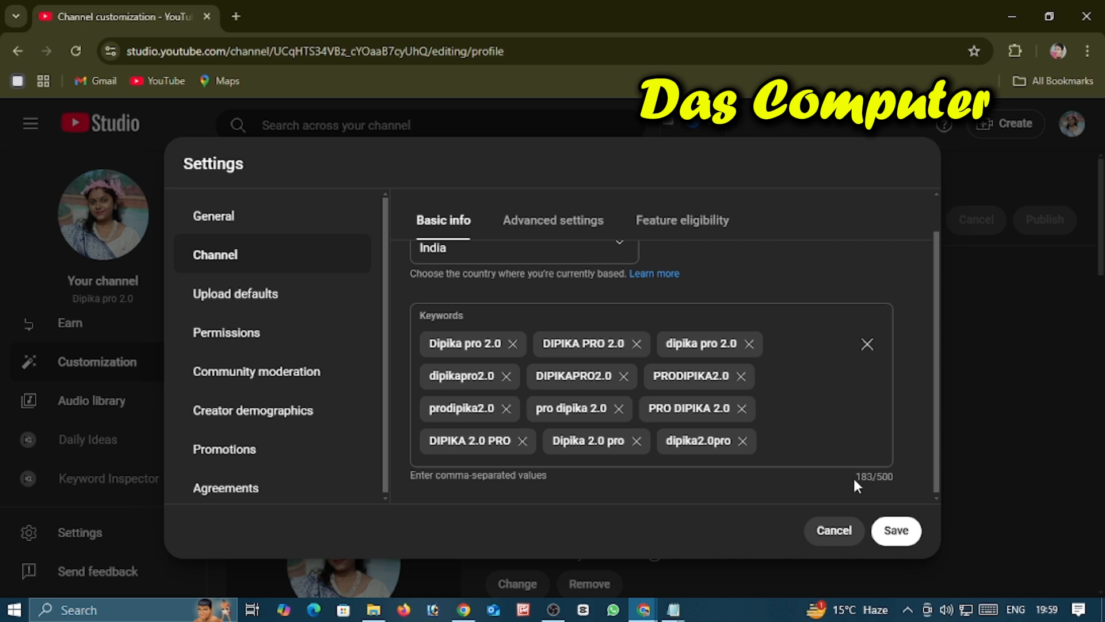
left_click_drag(854, 479, 875, 478)
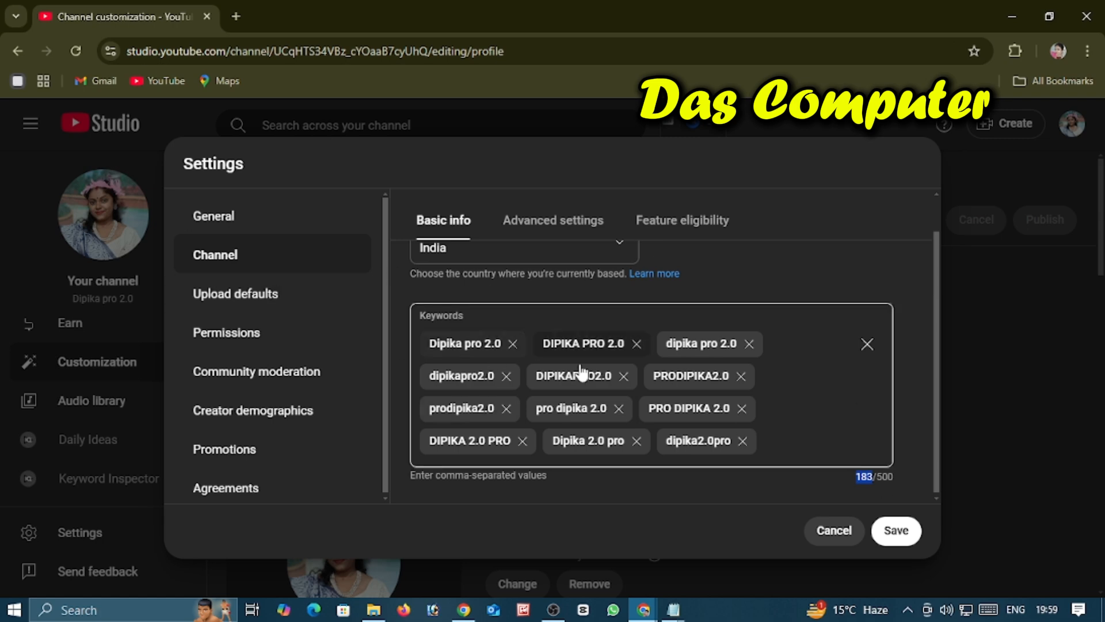
left_click(907, 534)
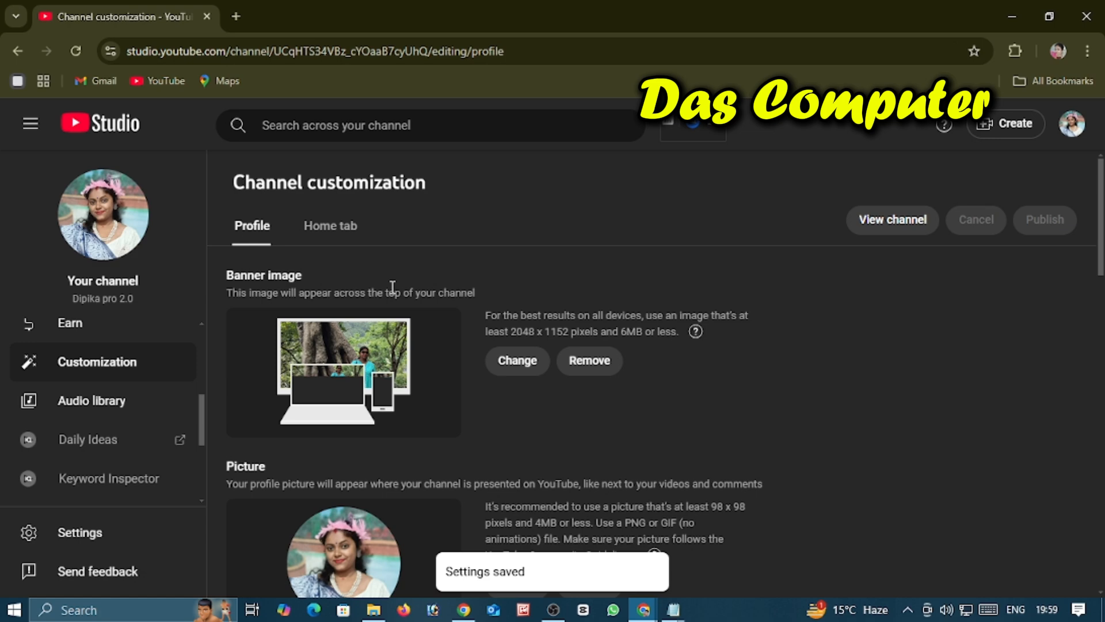
scroll(470, 302, "down", 3)
scroll(469, 302, "up", 3)
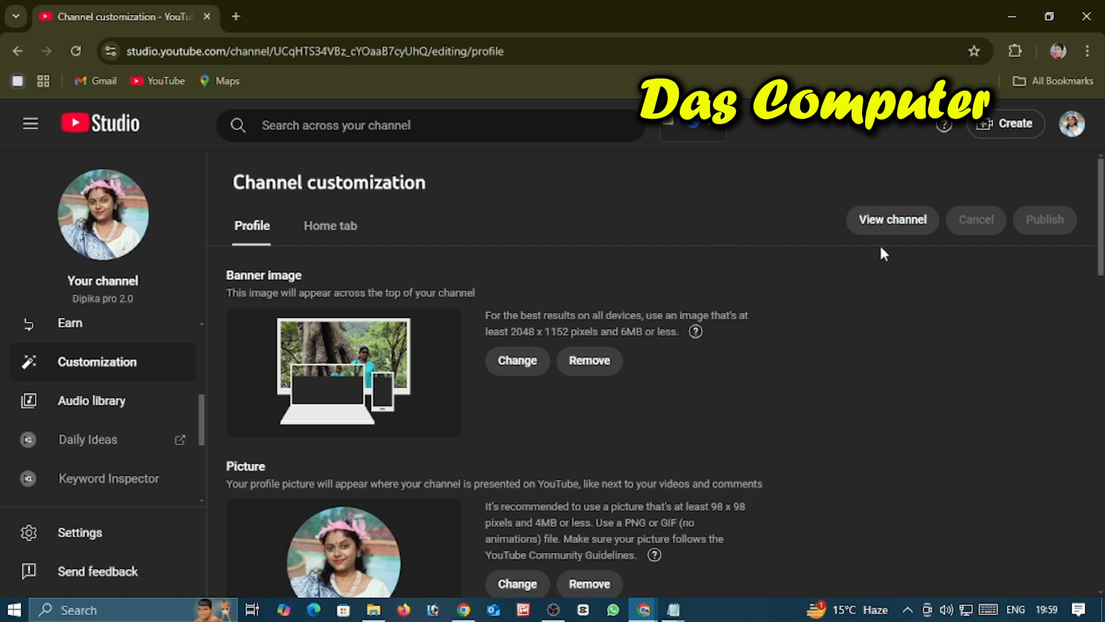
left_click(30, 134)
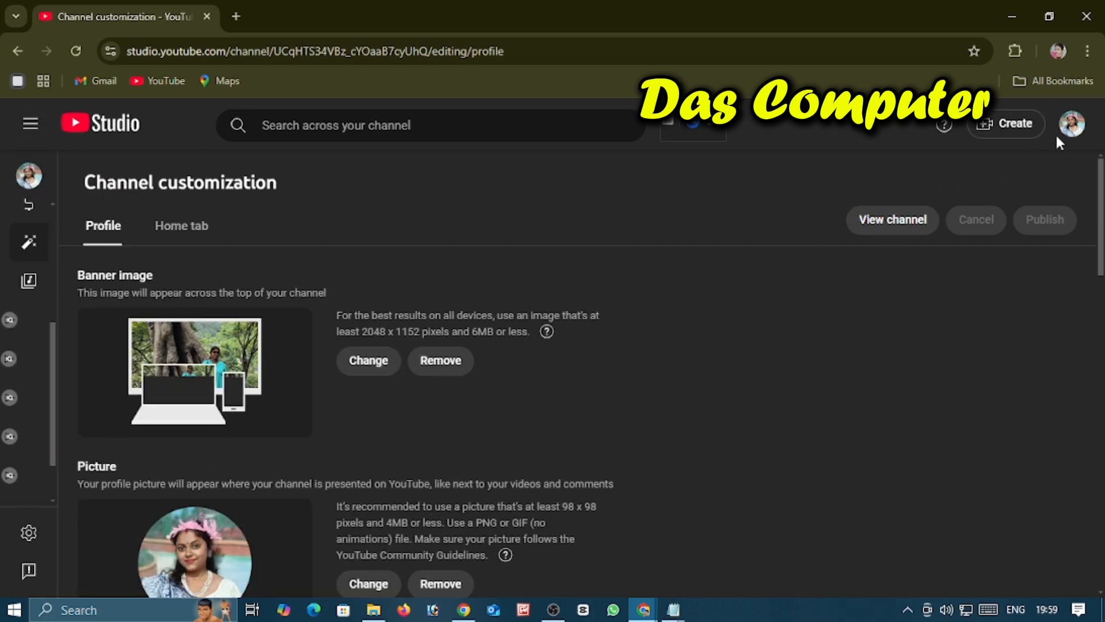
left_click(1070, 124)
Step: Open the YouTube home page in a new browser tab and bring up the channel's account menu
left_click(237, 18)
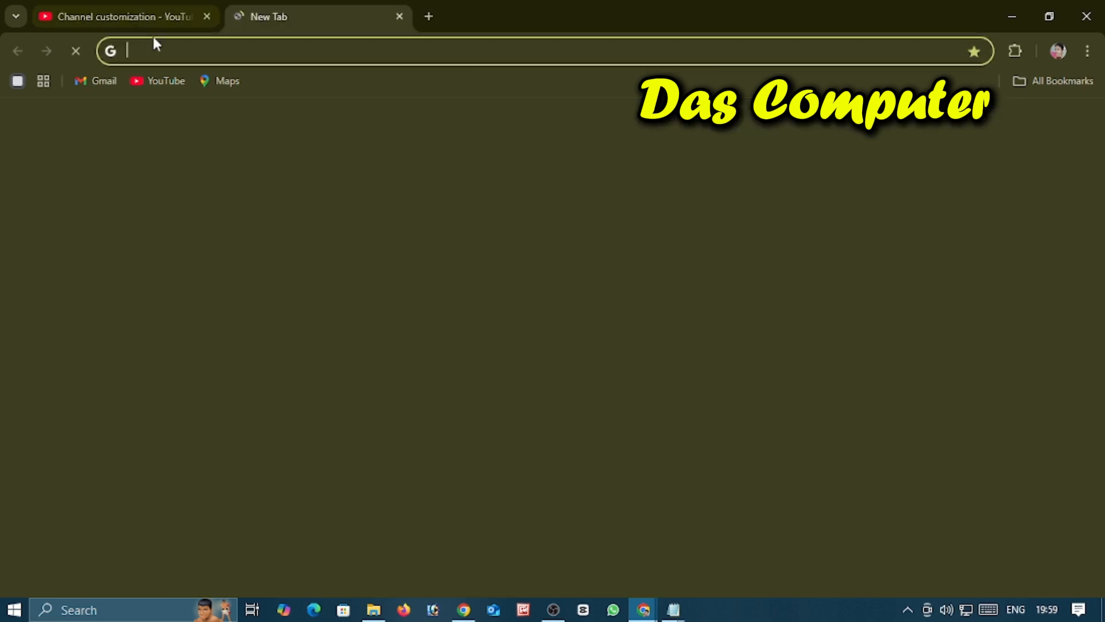
left_click(156, 80)
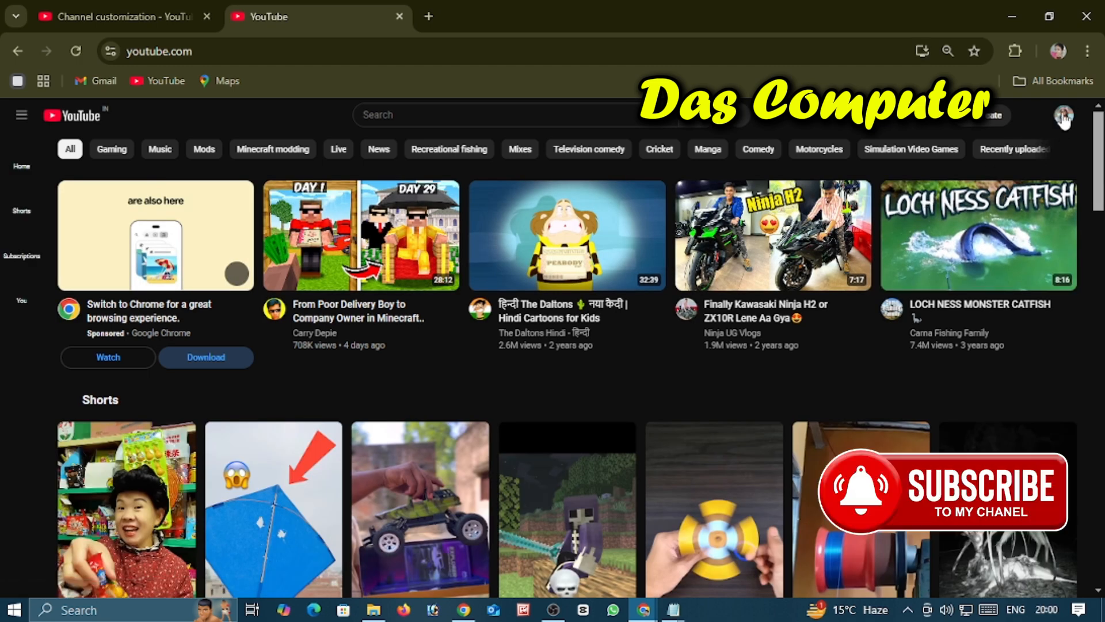
left_click(1064, 116)
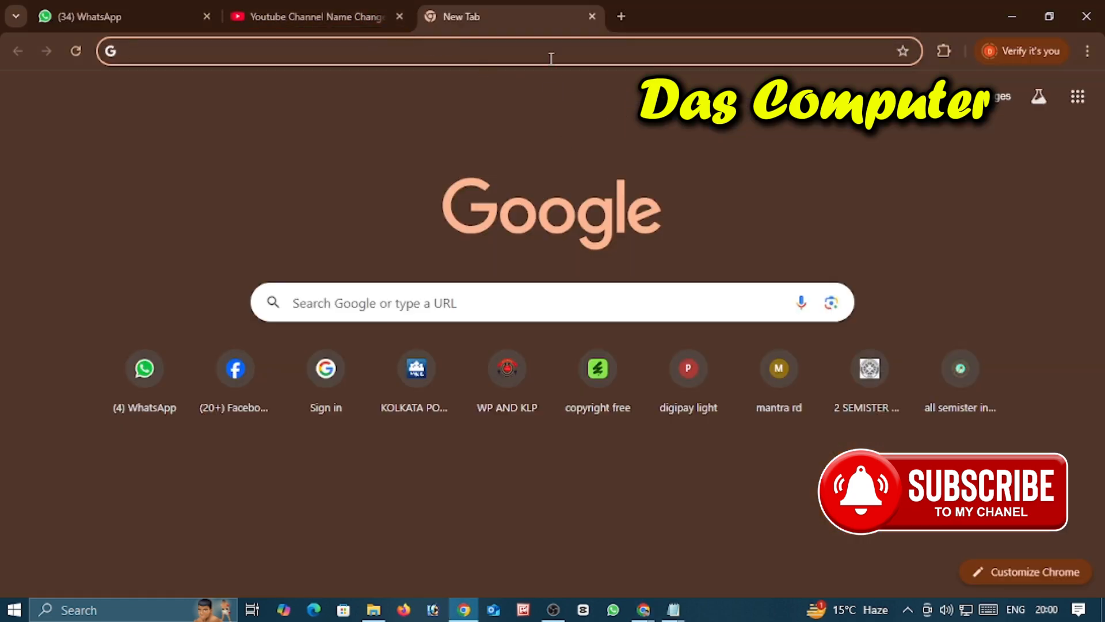
Step: In the other Chrome window, which is signed out of YouTube, open the YouTube home page through a Google search for "youtube"
left_click(496, 44)
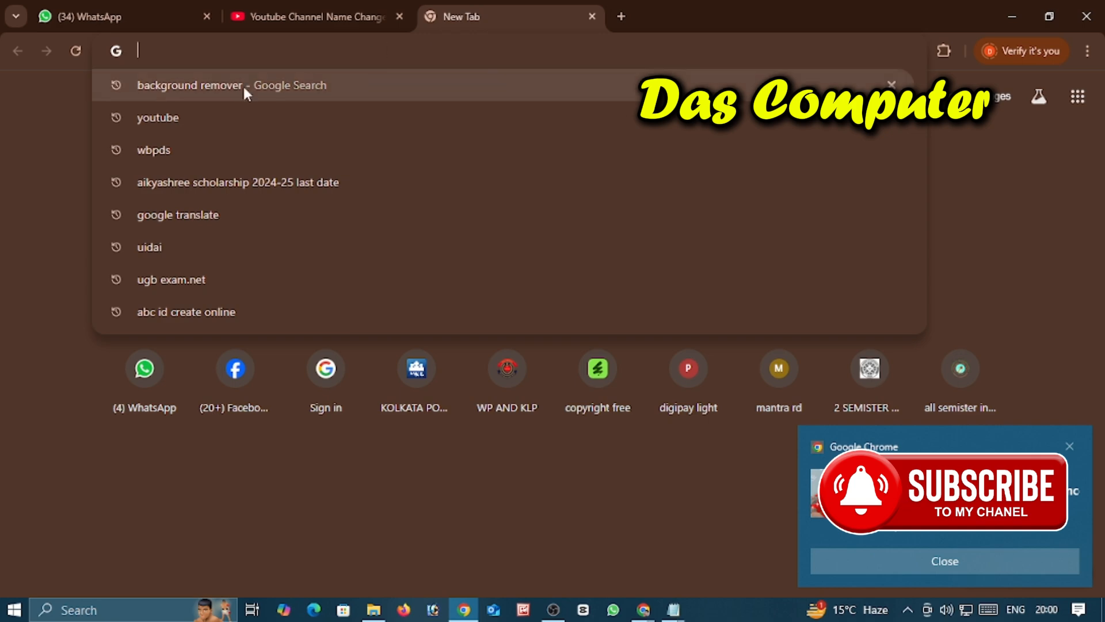
left_click(170, 118)
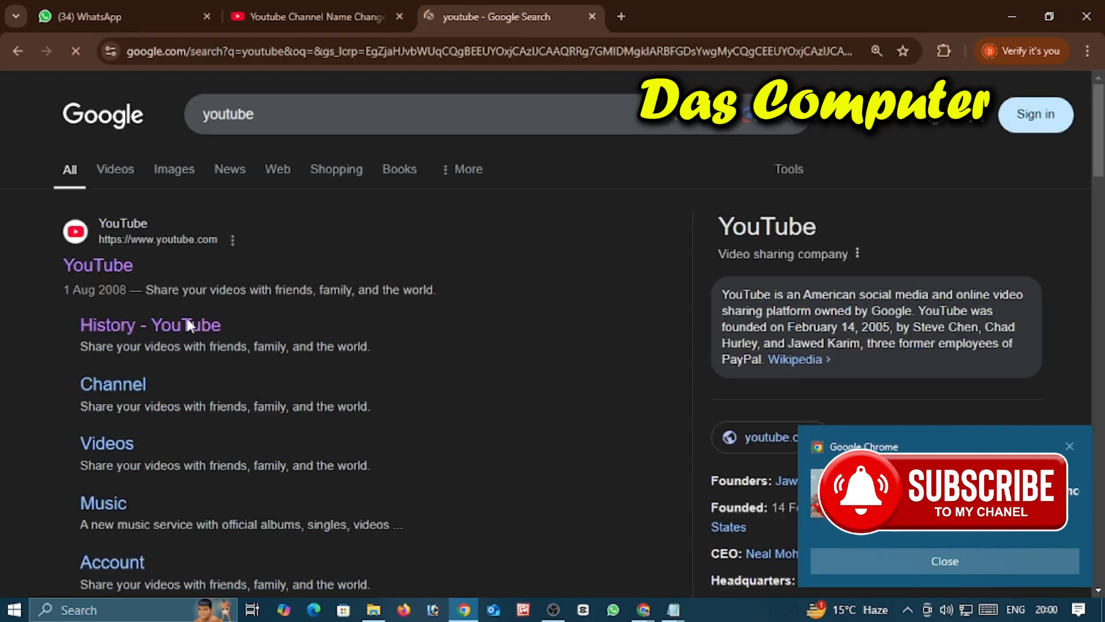
left_click(108, 274)
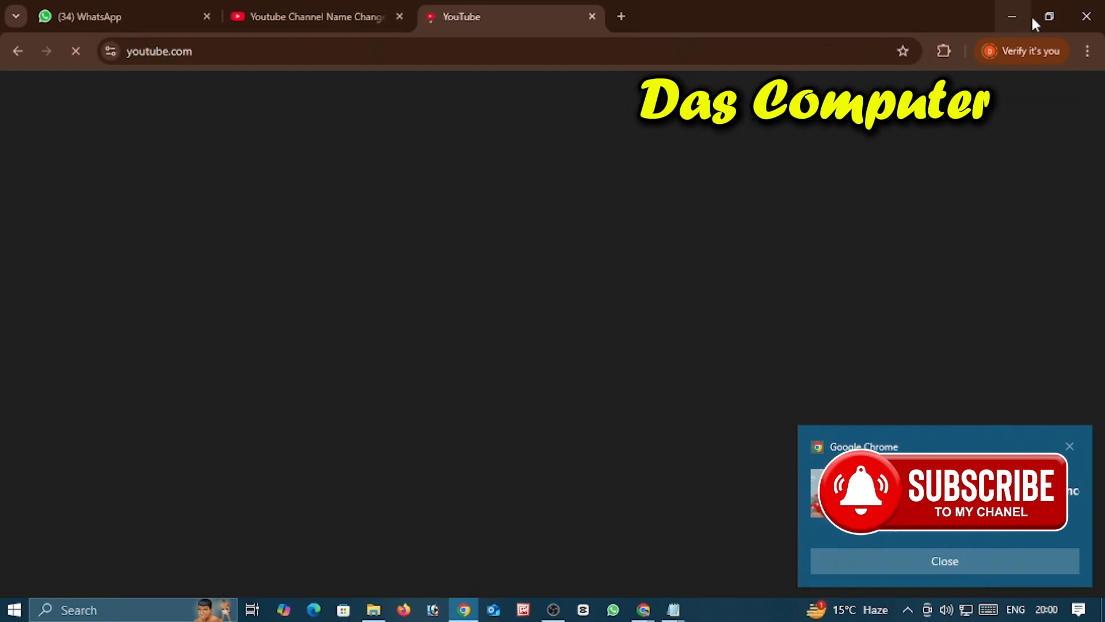
left_click(1011, 16)
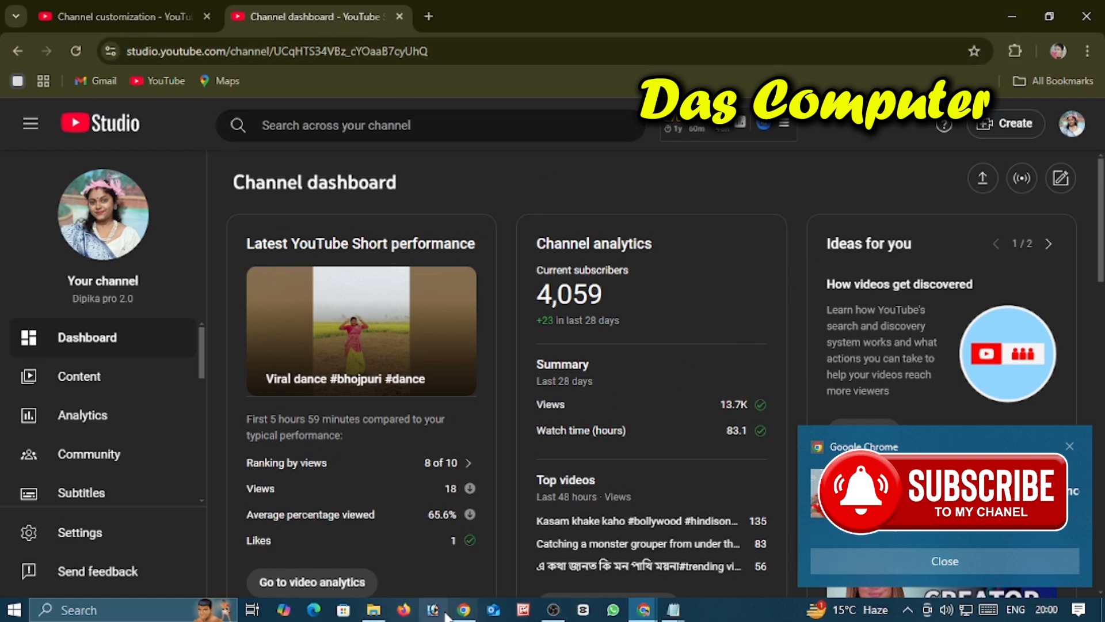
left_click(463, 609)
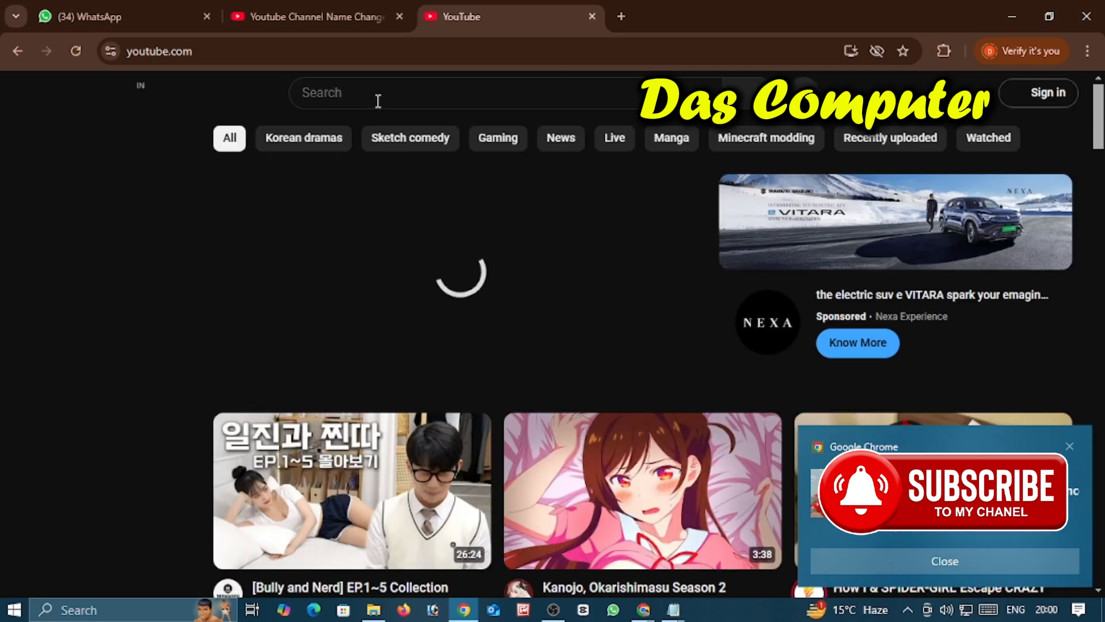
Step: Search YouTube for the channel's new name, the creator's first name in lowercase followed by "pro 2.0"
left_click(380, 101)
type("di")
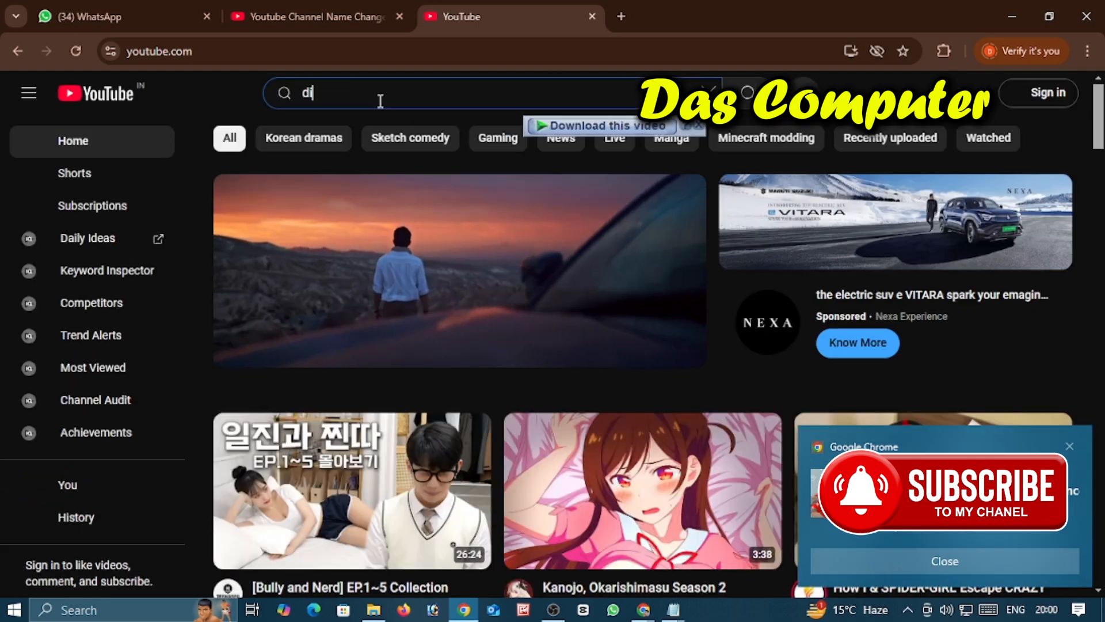
type("pika")
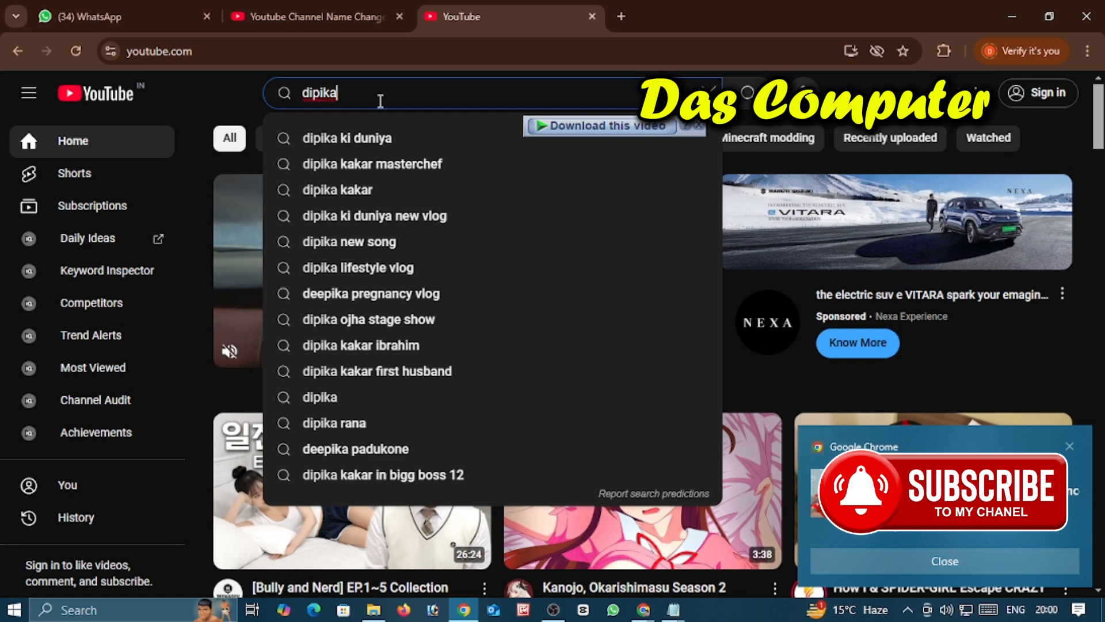
type(" pro")
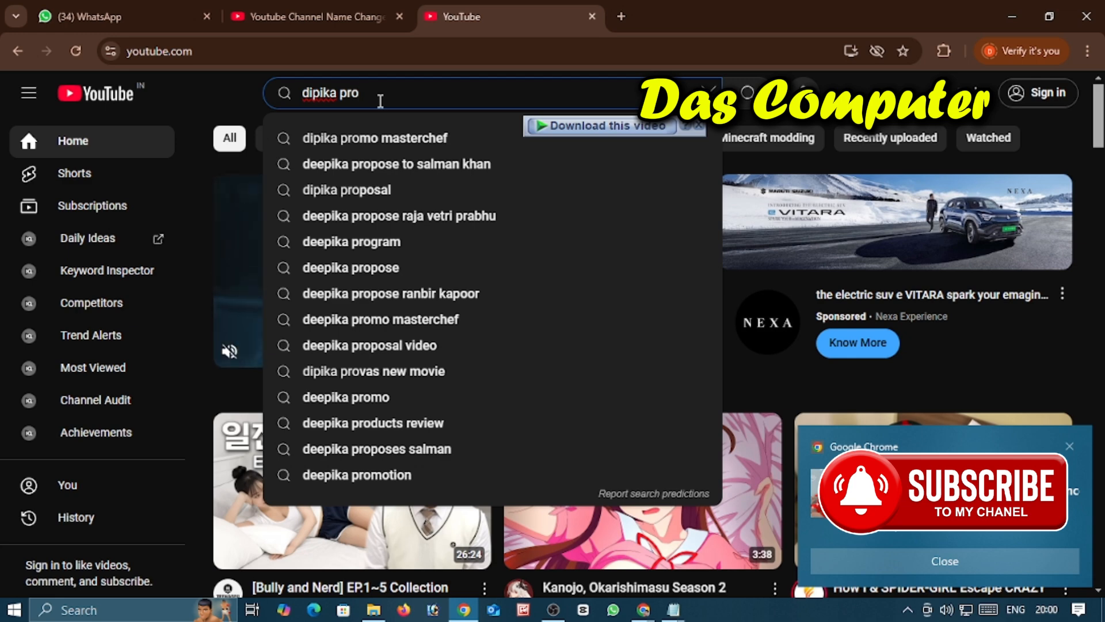
type(" 2")
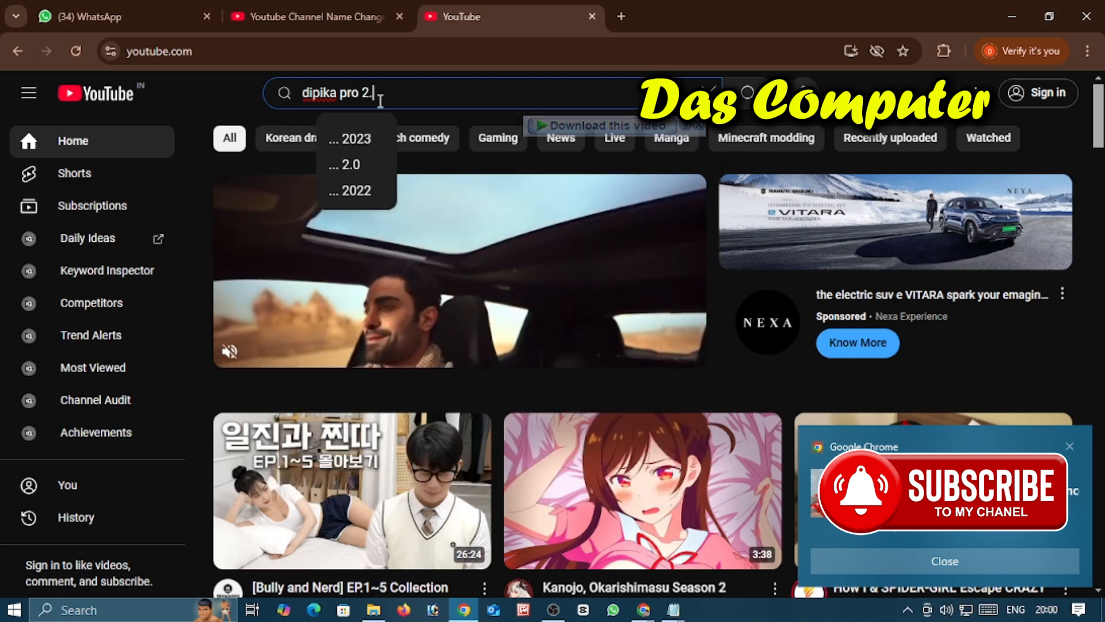
type(".0")
key("Return")
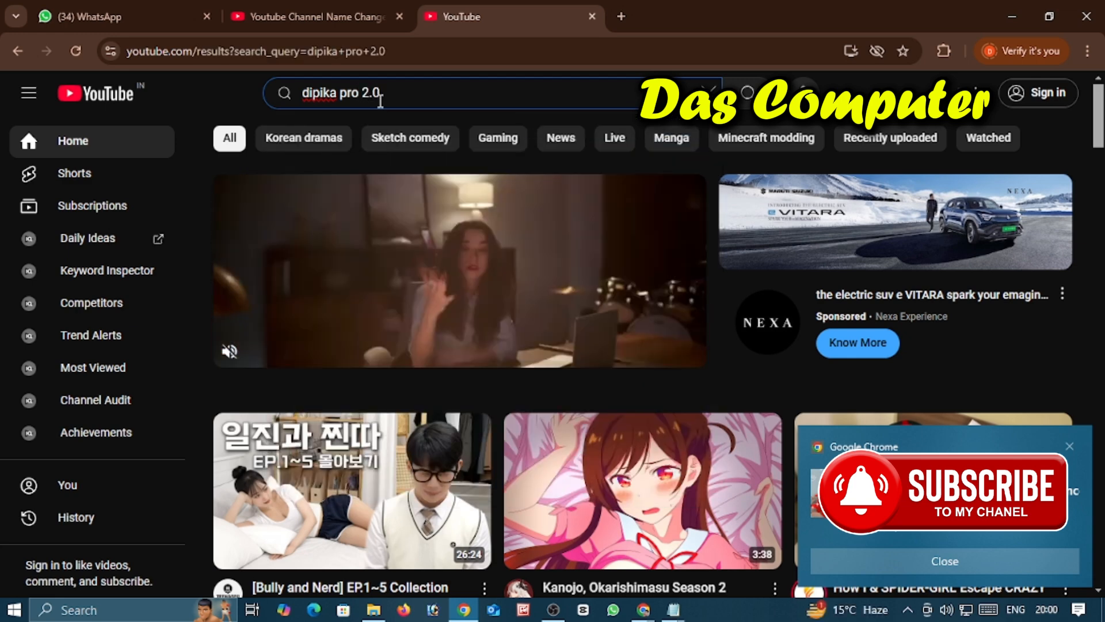